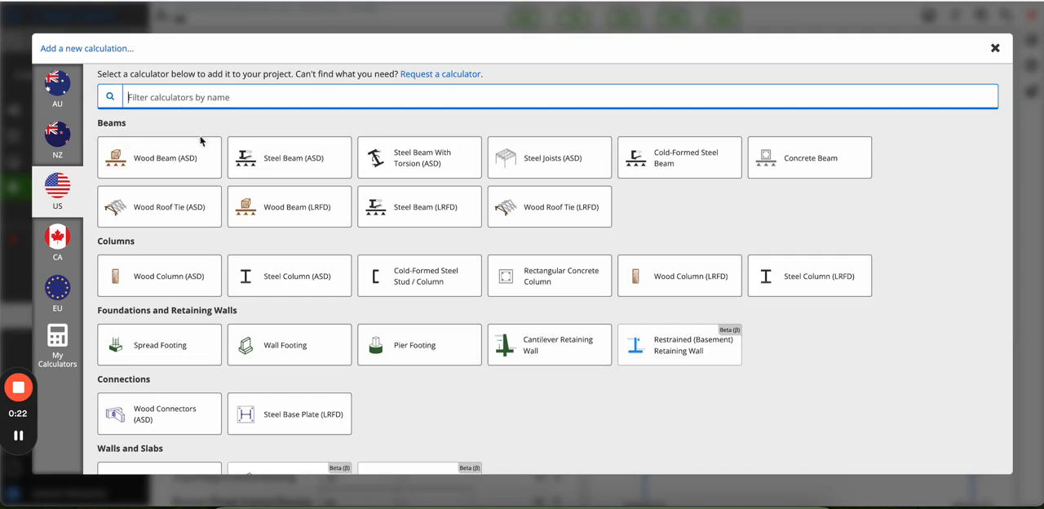
Add a new US Cold-Formed Steel Beam calculation of the Generic Beam type and dismiss its sheet details.
left_click(684, 170)
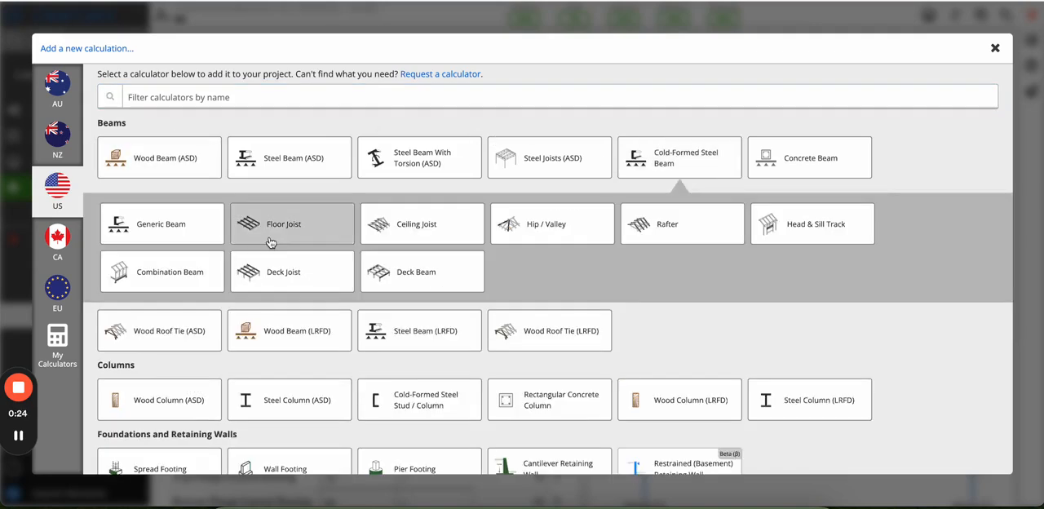
left_click(182, 238)
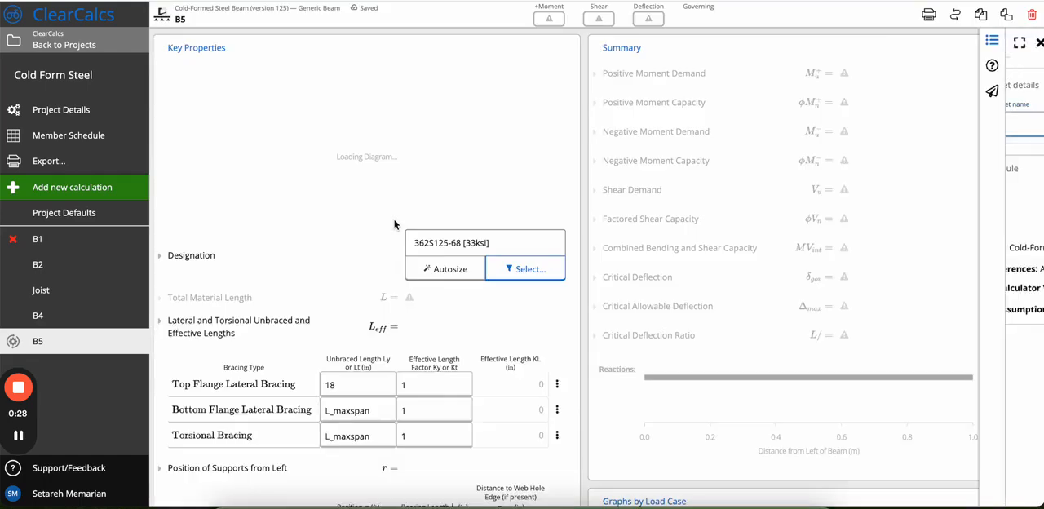
left_click(539, 172)
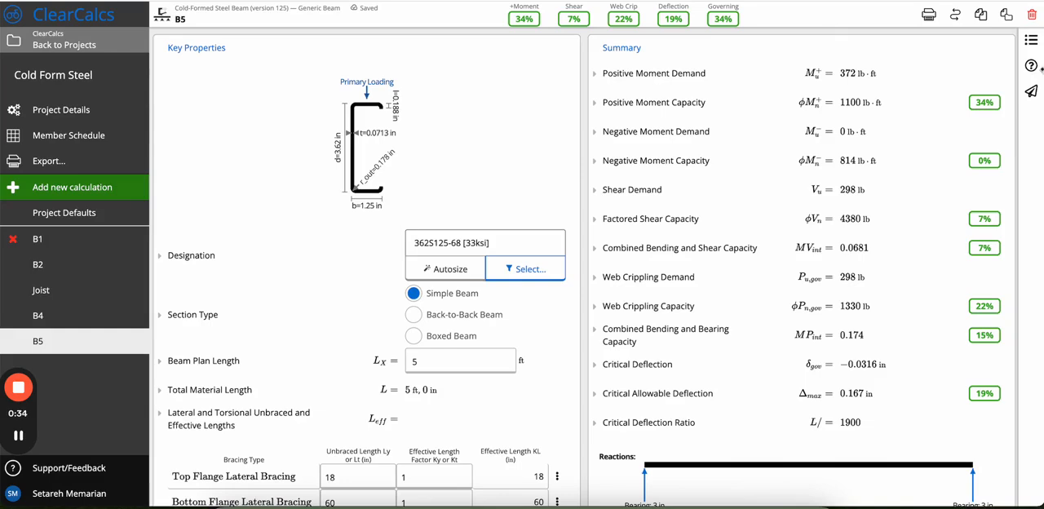
Review the calculator's assumptions in the sheet details and close the details.
left_click(1030, 40)
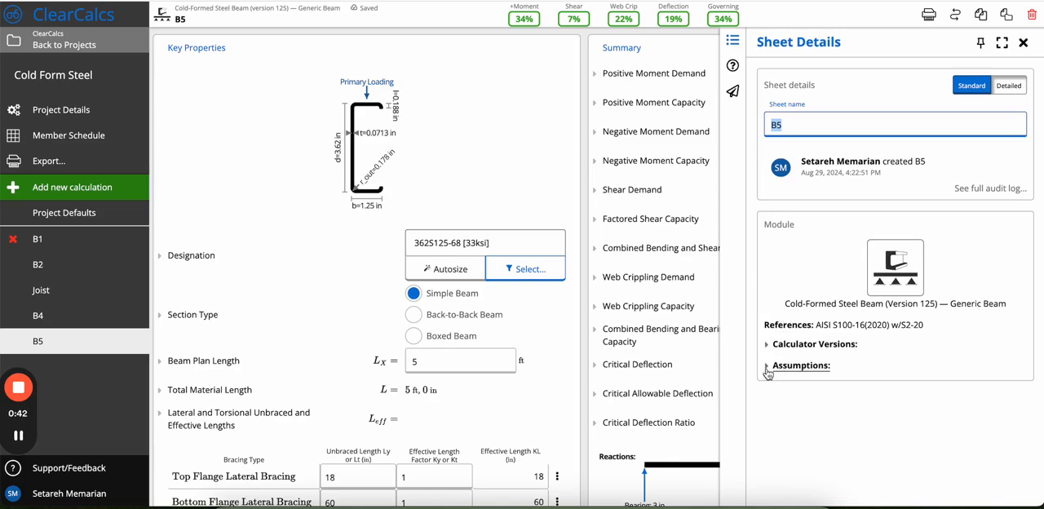
left_click(796, 365)
scroll(816, 429, "down", 1)
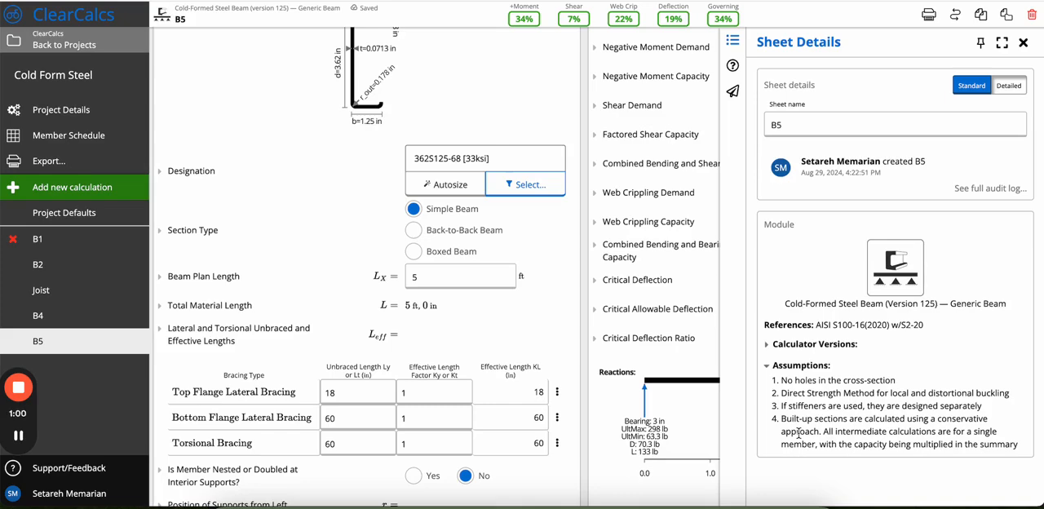
left_click(1025, 46)
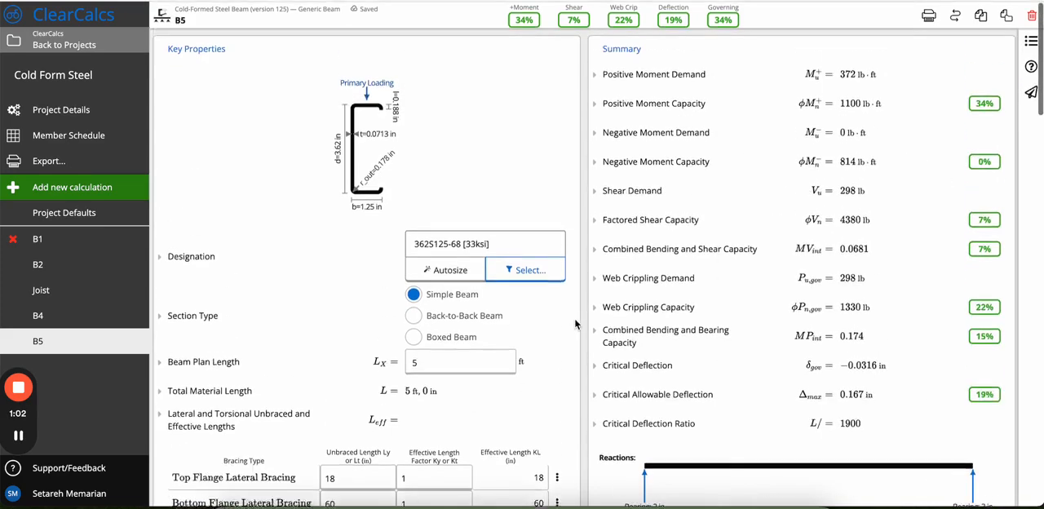
scroll(489, 104, "up", 2)
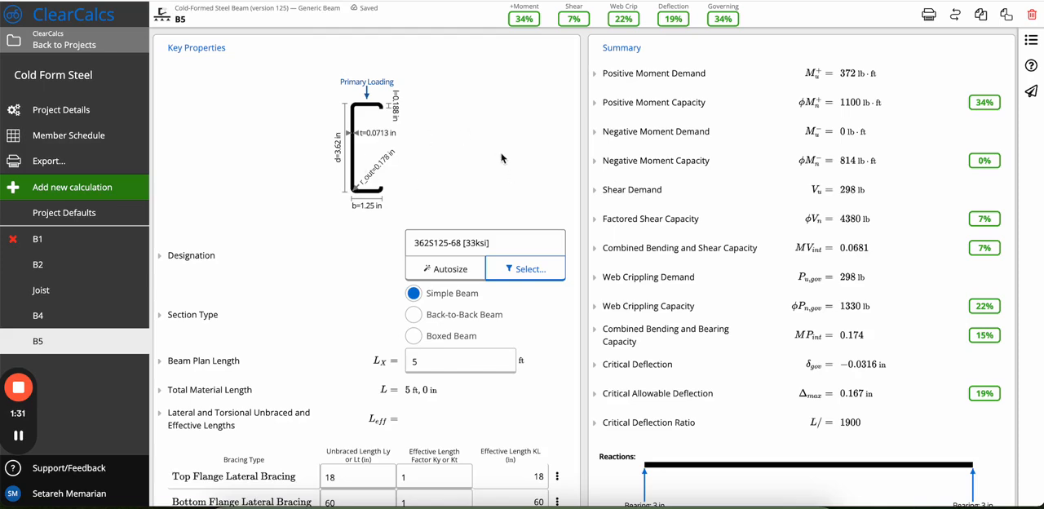
Open the beam's designation selector and browse the available sections with their utilization ratios.
scroll(501, 158, "down", 1)
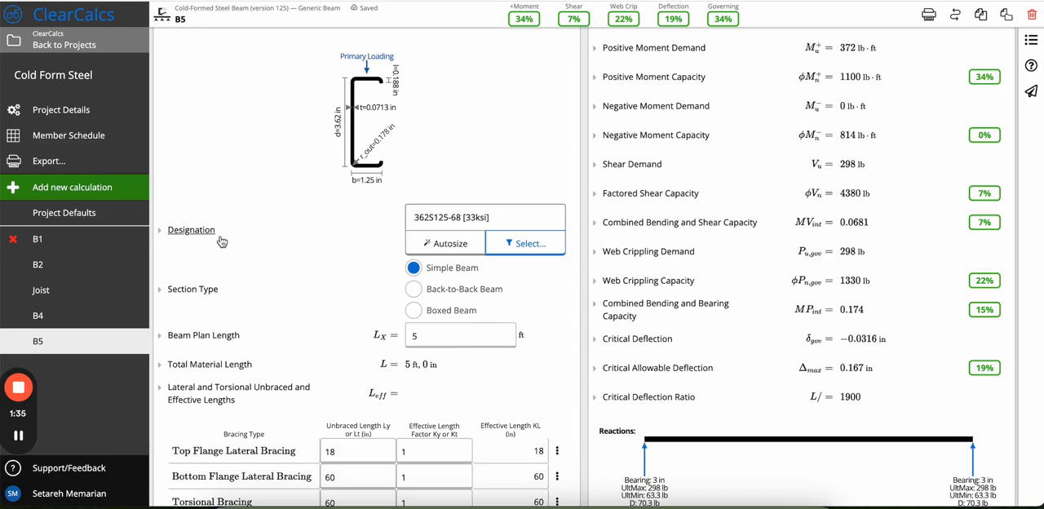
left_click(521, 244)
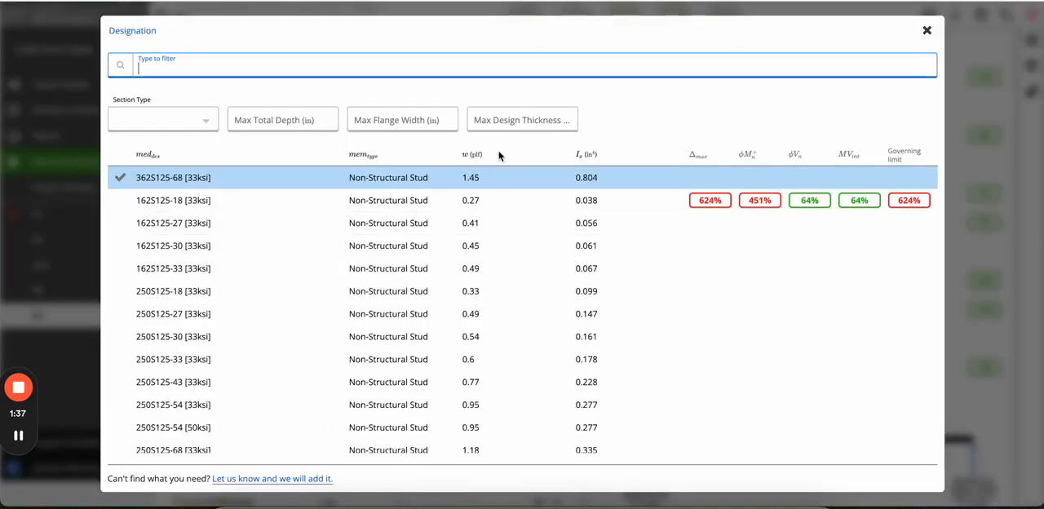
scroll(478, 230, "down", 10)
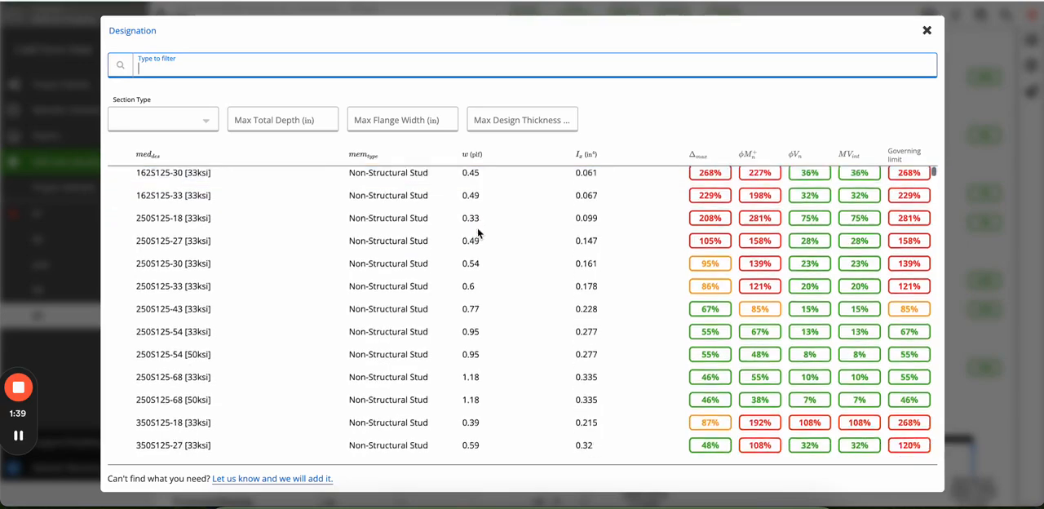
scroll(477, 230, "down", 10)
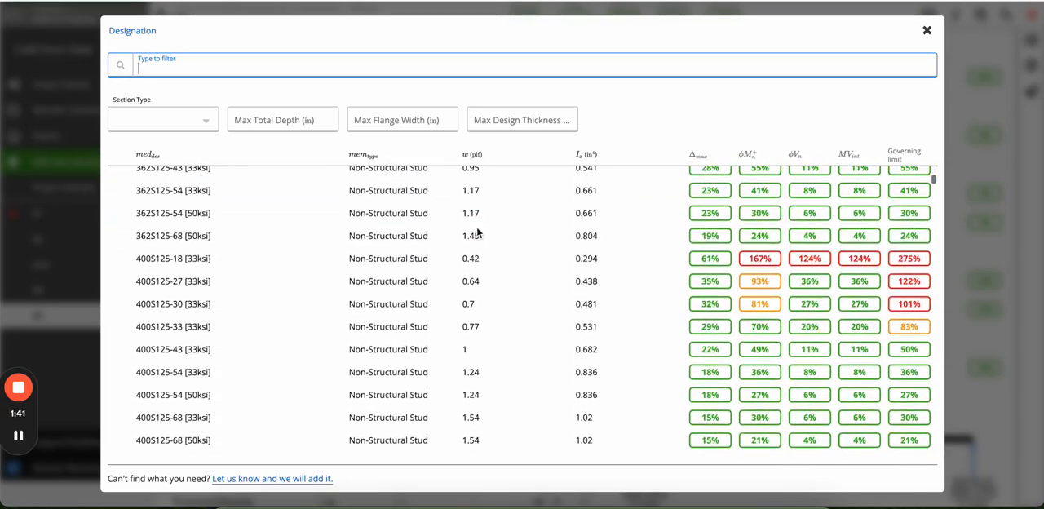
scroll(478, 230, "down", 3)
scroll(477, 229, "up", 20)
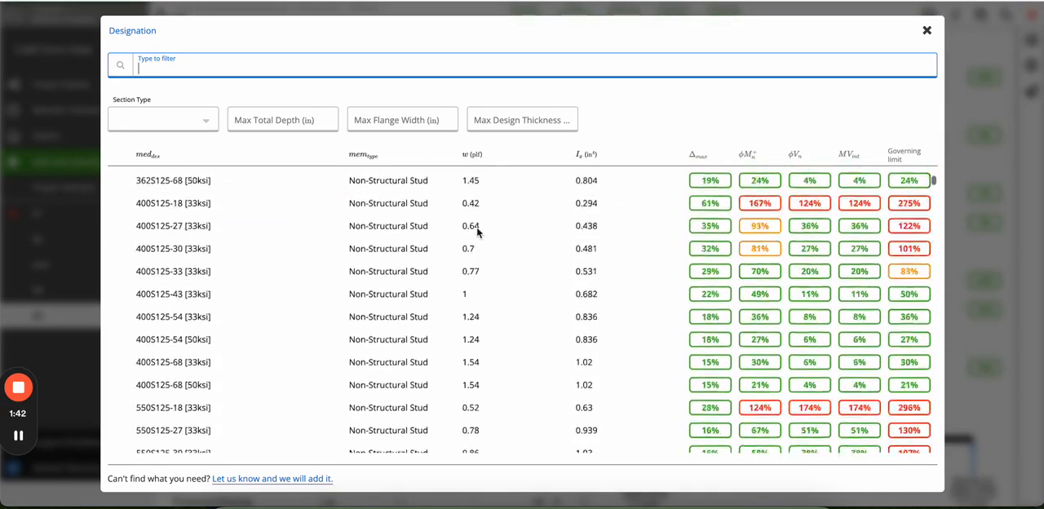
Filter the sections to type U, check the depth, flange width and thickness filters, and close the selector without choosing a section.
left_click(168, 122)
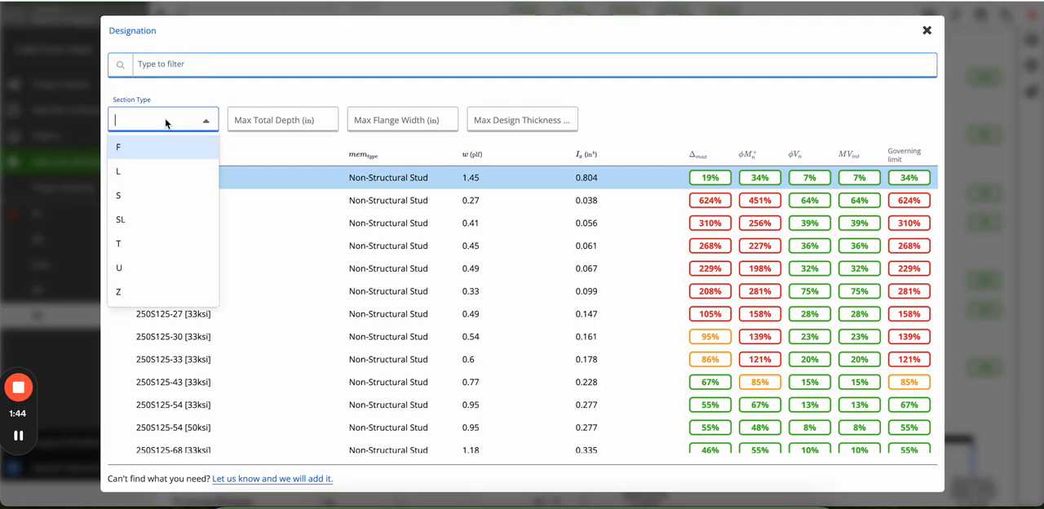
left_click(125, 267)
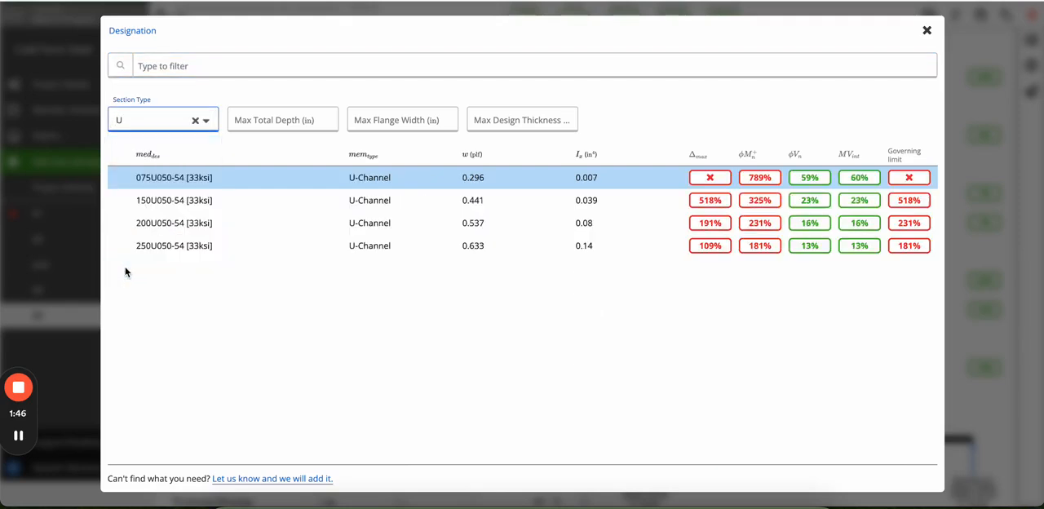
left_click(254, 128)
left_click(395, 119)
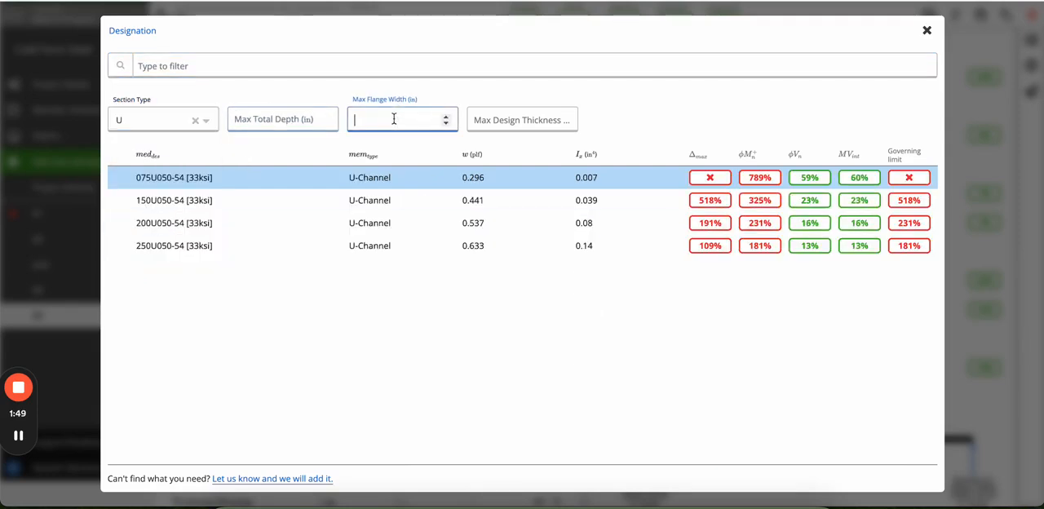
left_click(528, 121)
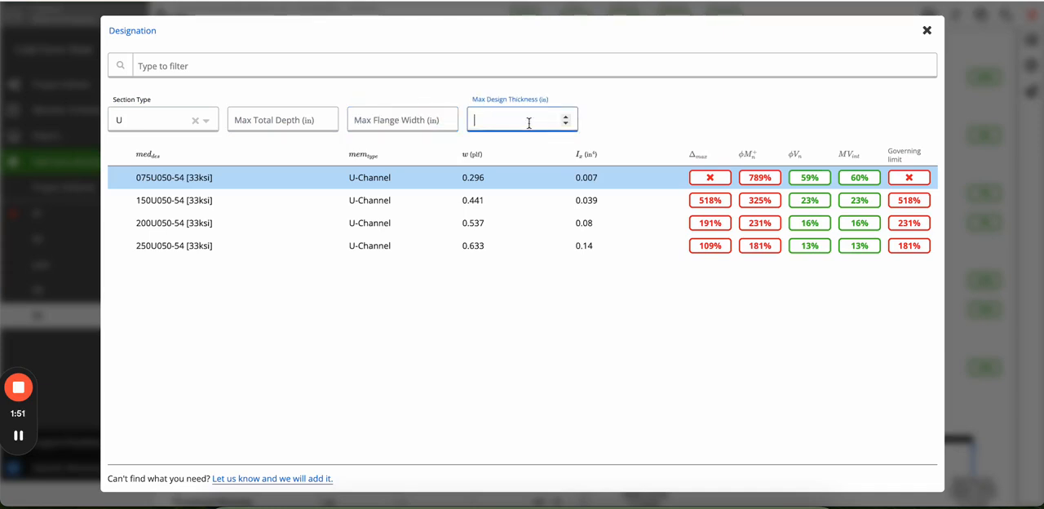
left_click(686, 119)
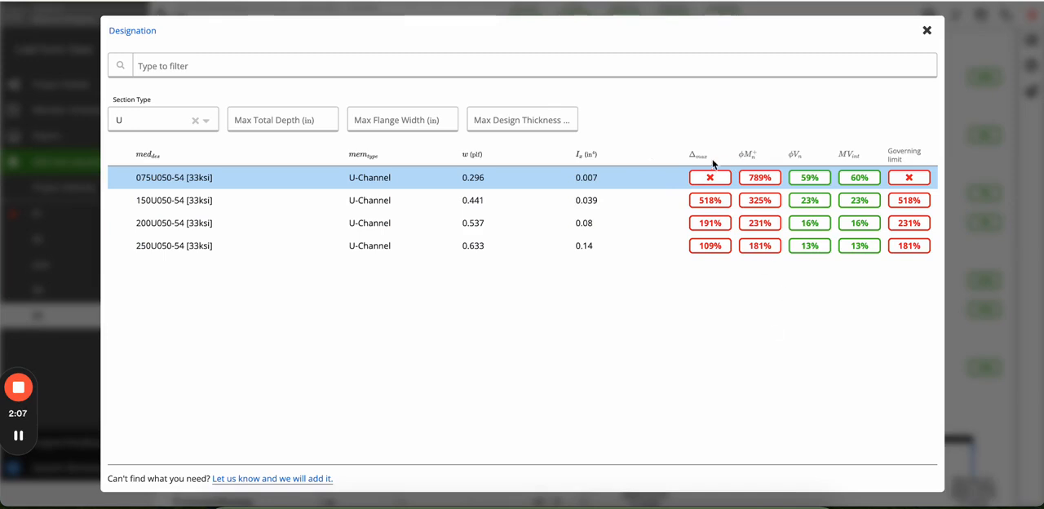
left_click_drag(688, 154, 707, 154)
left_click(927, 30)
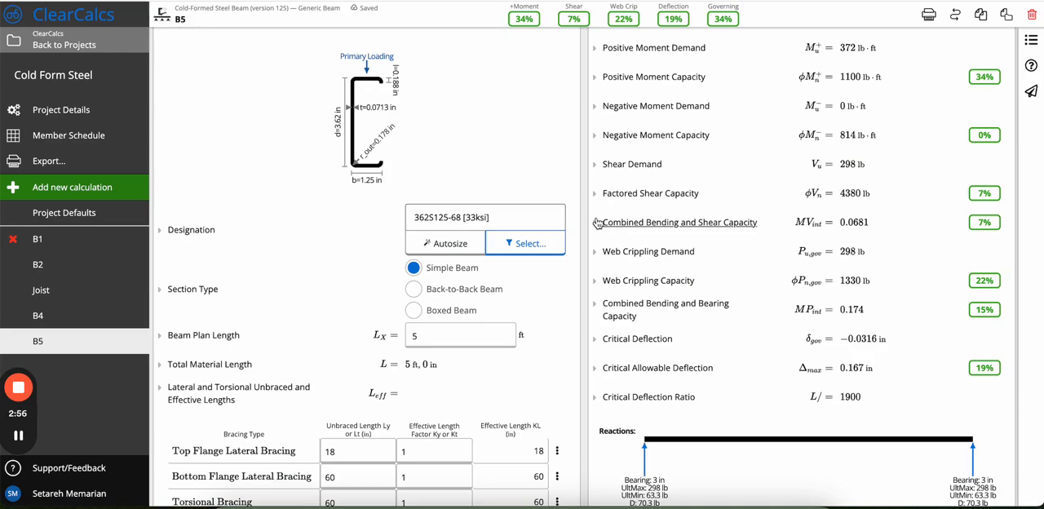
Try the Back-to-Back Beam section type, switch to Boxed Beam, and read the built-up section design note.
scroll(505, 305, "down", 3)
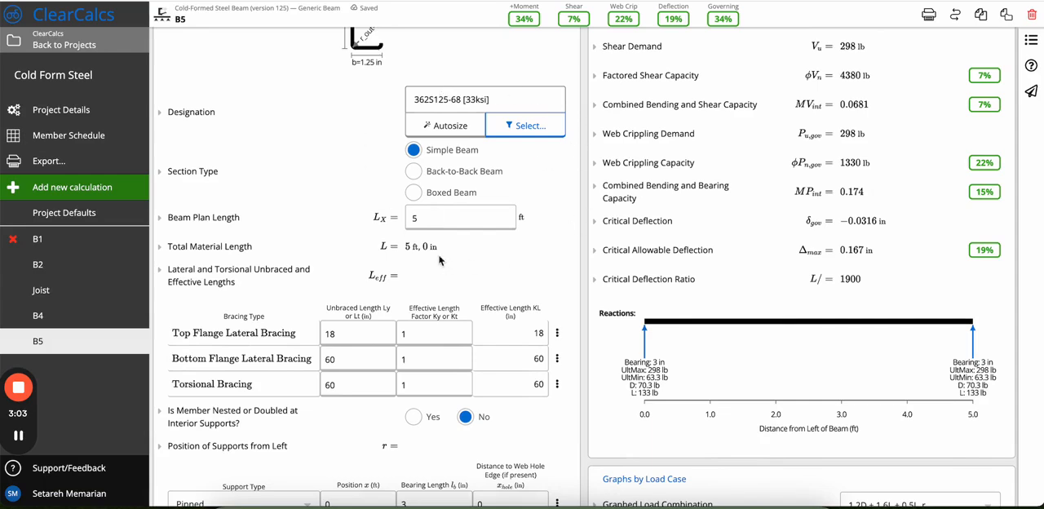
left_click(414, 172)
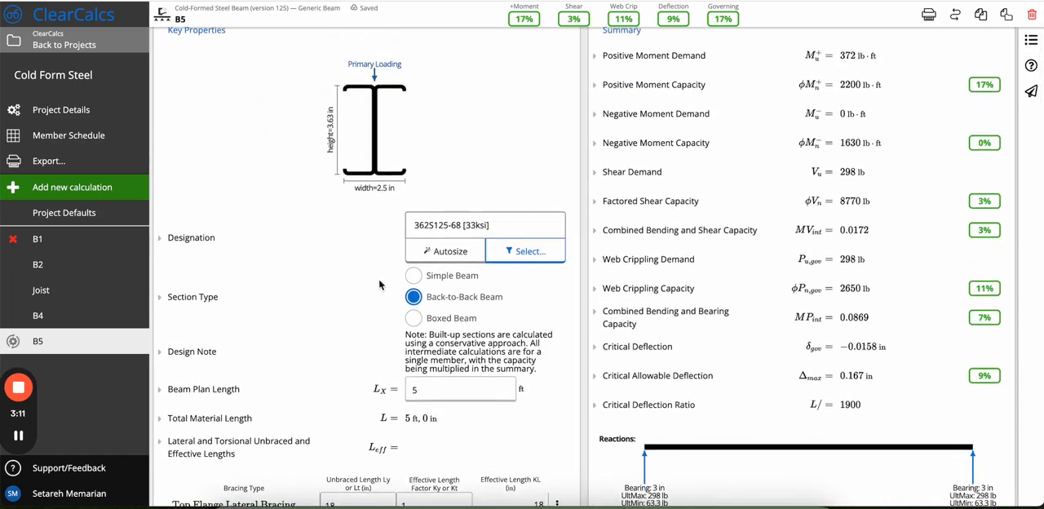
left_click(422, 323)
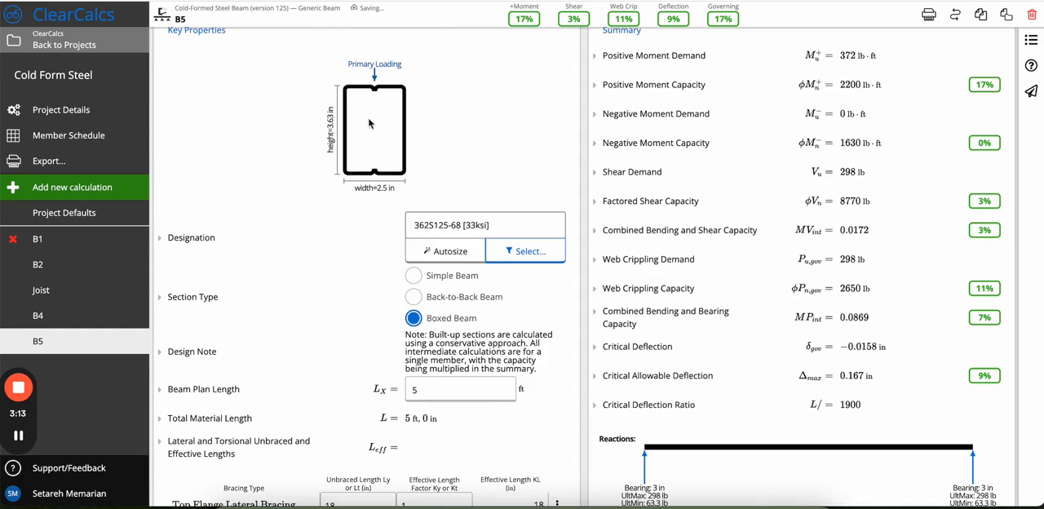
scroll(451, 216, "down", 3)
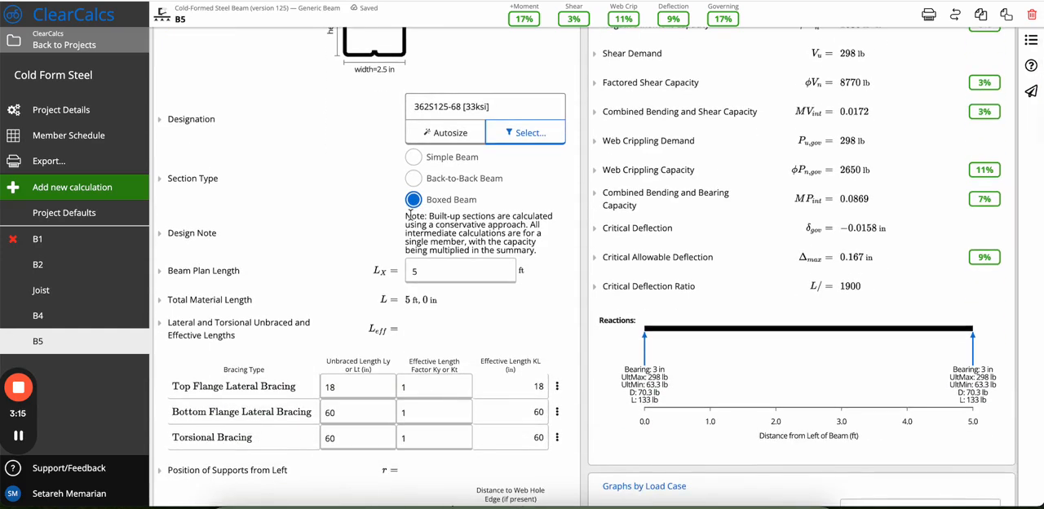
left_click_drag(406, 214, 541, 258)
left_click(560, 228)
scroll(462, 250, "up", 2)
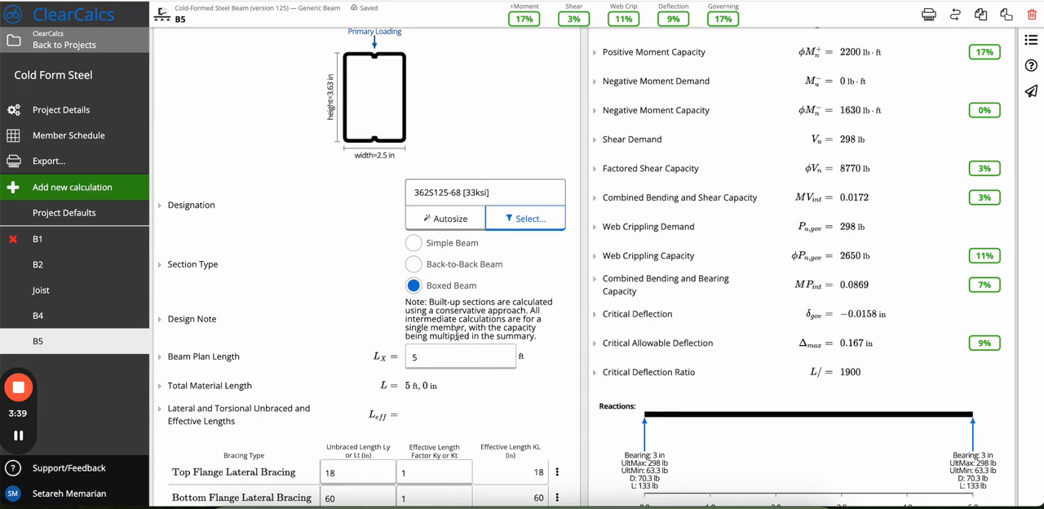
Set the beam plan length to 10 ft.
scroll(444, 302, "down", 5)
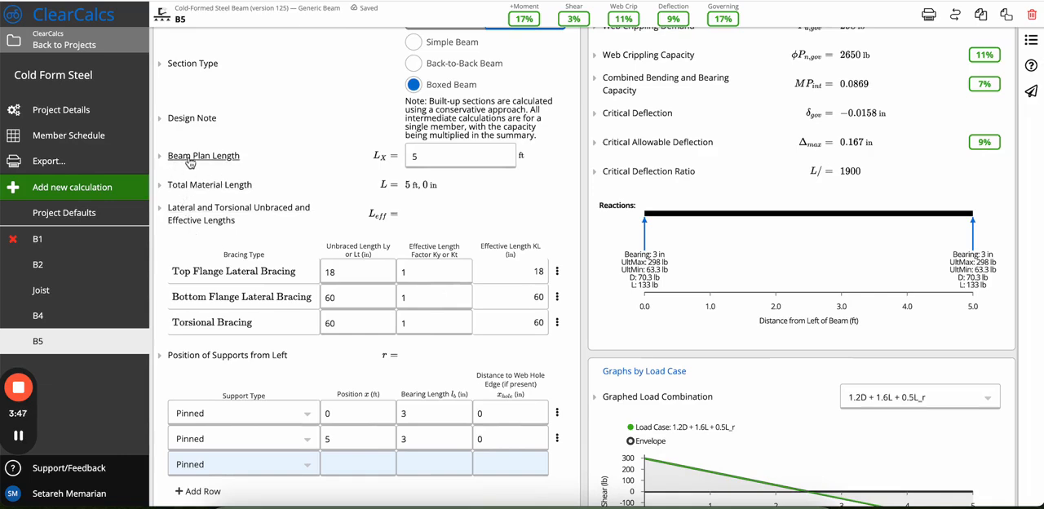
left_click(458, 151)
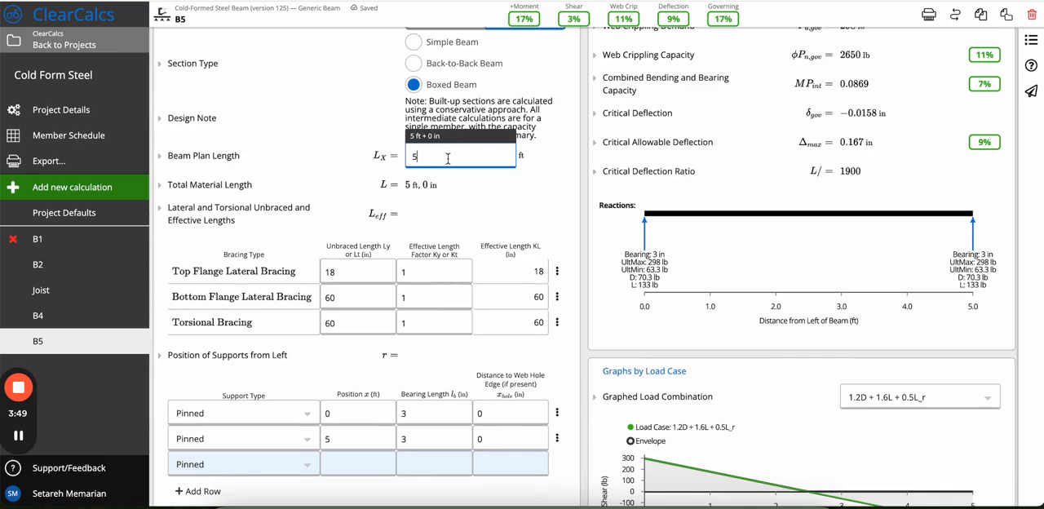
key("BackSpace")
type("10")
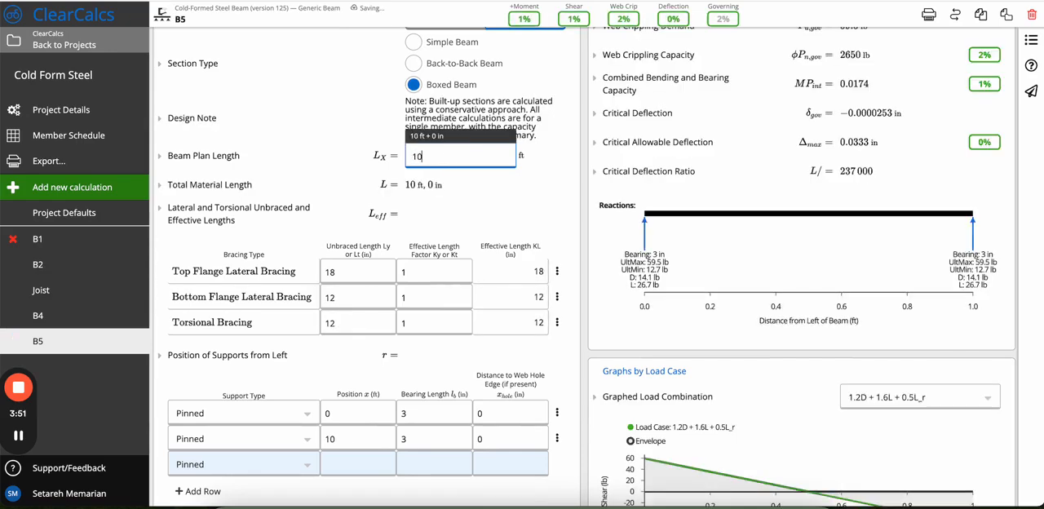
Read the Beam Plan Length description and reference diagram, and collapse the explanation.
left_click(200, 155)
scroll(233, 296, "down", 2)
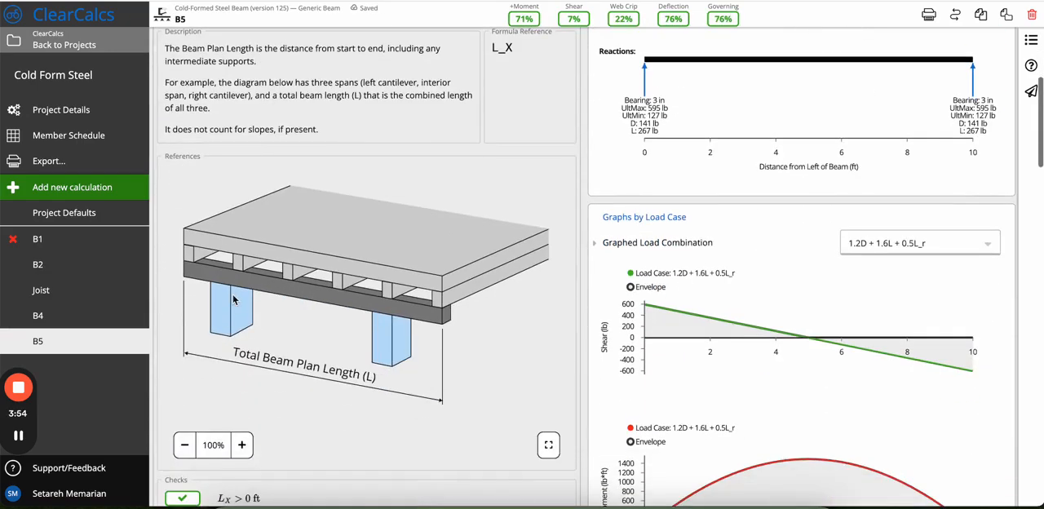
scroll(233, 300, "up", 1)
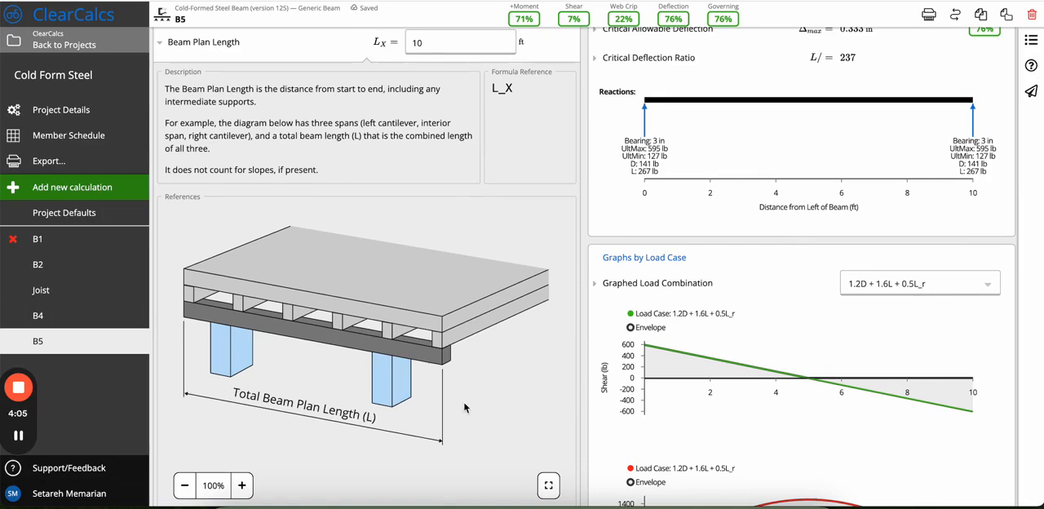
scroll(413, 224, "up", 1)
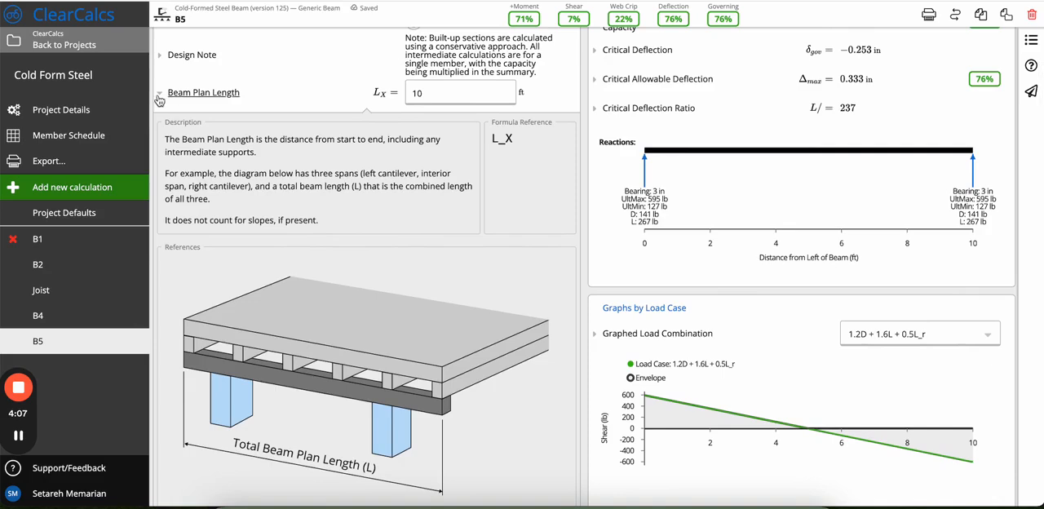
left_click(159, 96)
Read the description of the lateral and torsional unbraced and effective lengths, including the AISI S100-16 reference, and collapse it.
scroll(218, 204, "down", 1)
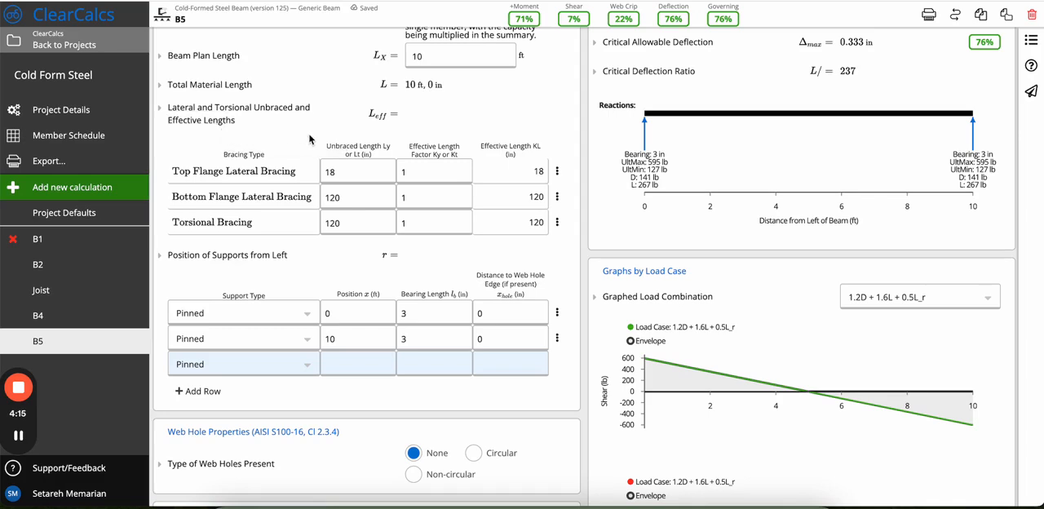
left_click(295, 113)
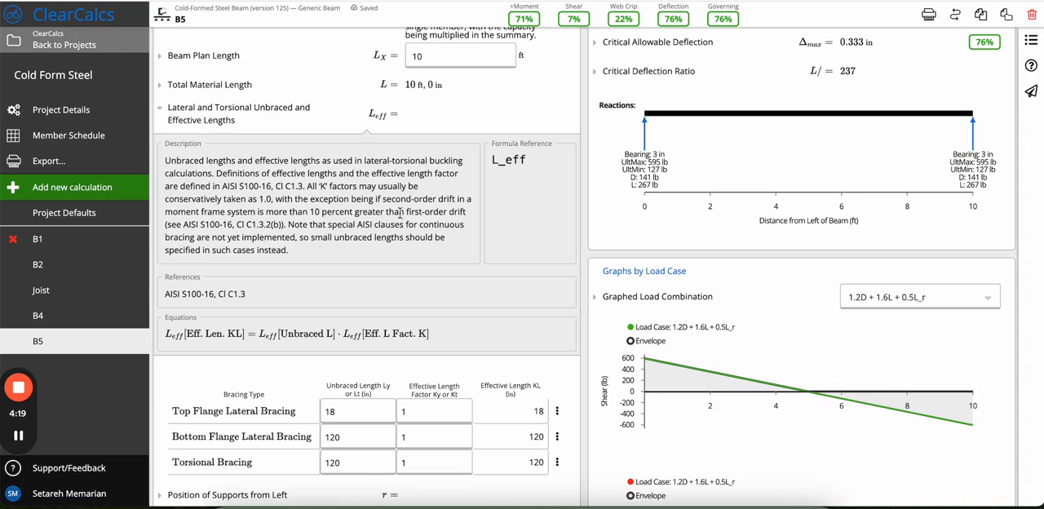
left_click_drag(419, 186, 220, 186)
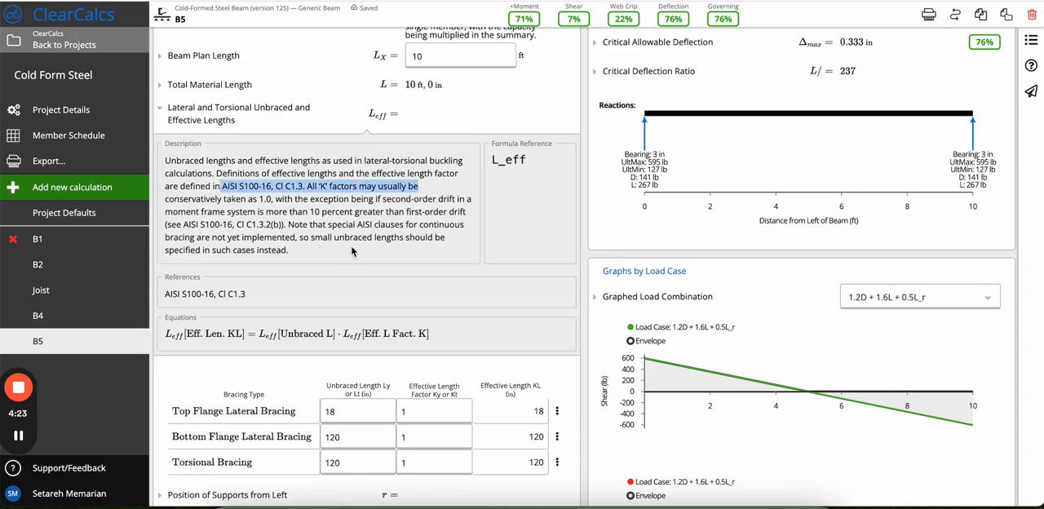
left_click(159, 112)
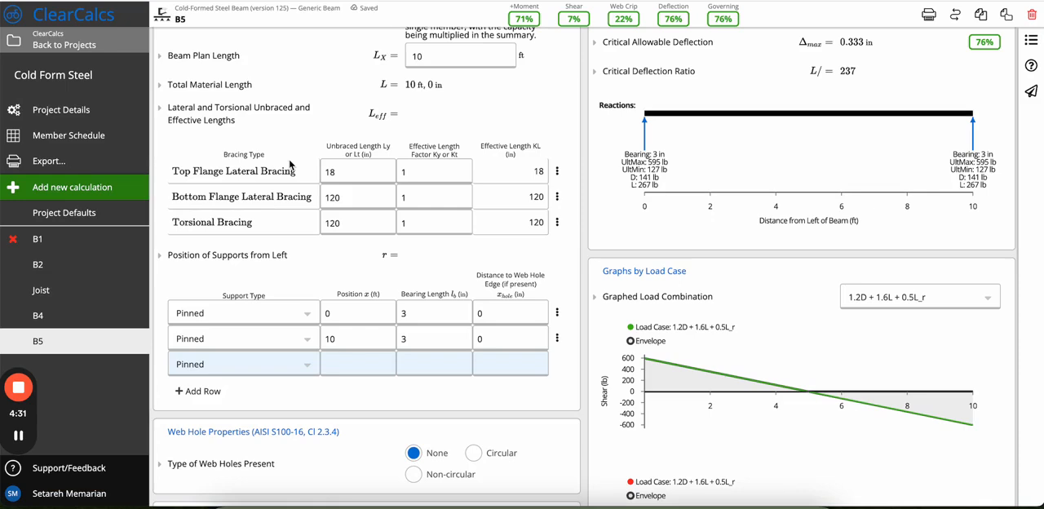
Inspect the unbraced length entries for top flange, bottom flange and torsional bracing without changing them.
left_click(354, 173)
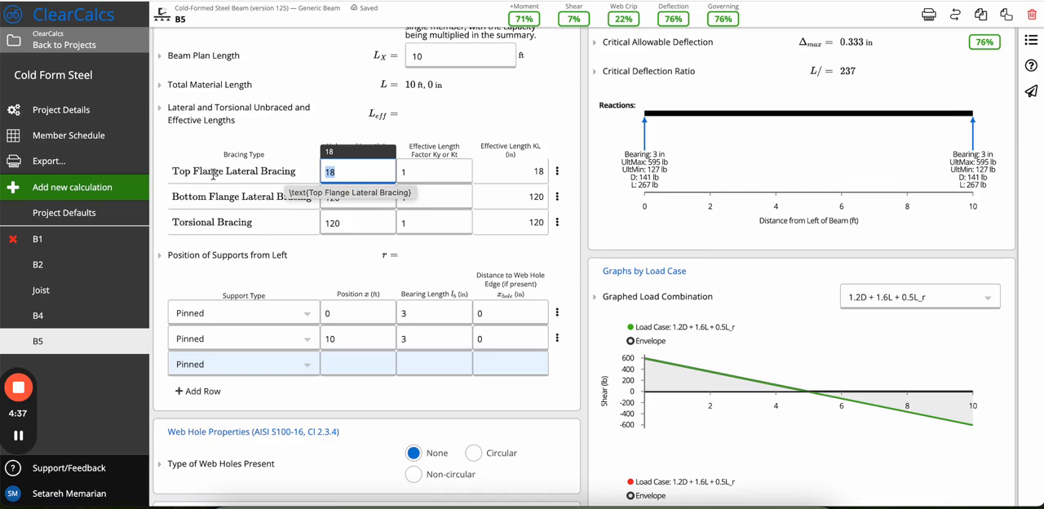
left_click(350, 199)
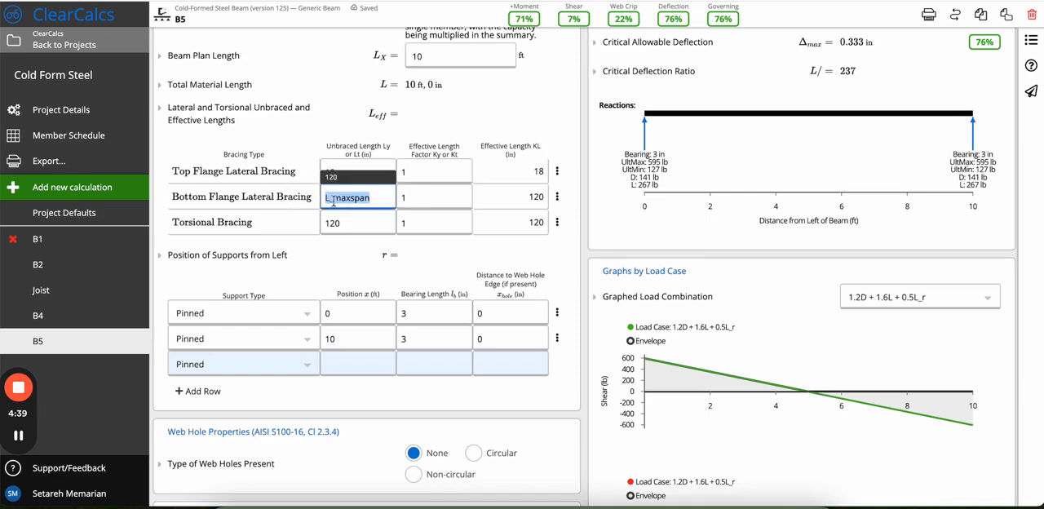
left_click(357, 224)
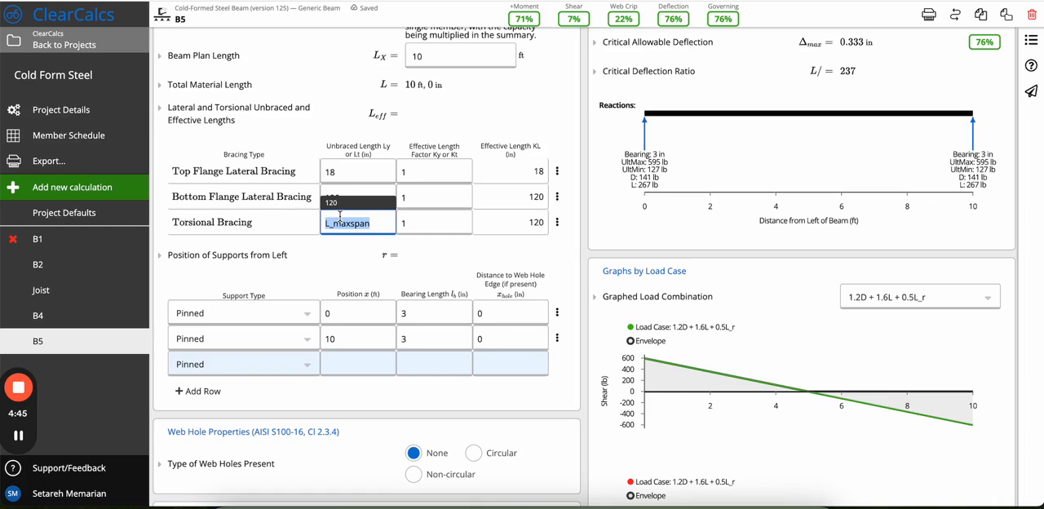
left_click(298, 241)
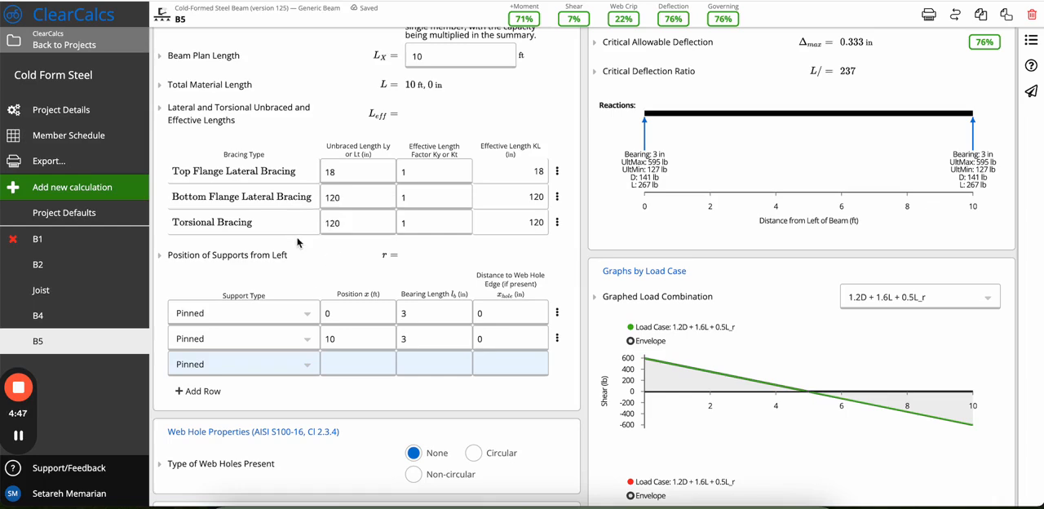
Check the second support's position formula and change that support's type from Pinned to Roller.
scroll(298, 241, "down", 1)
scroll(294, 316, "down", 1)
scroll(294, 317, "down", 3)
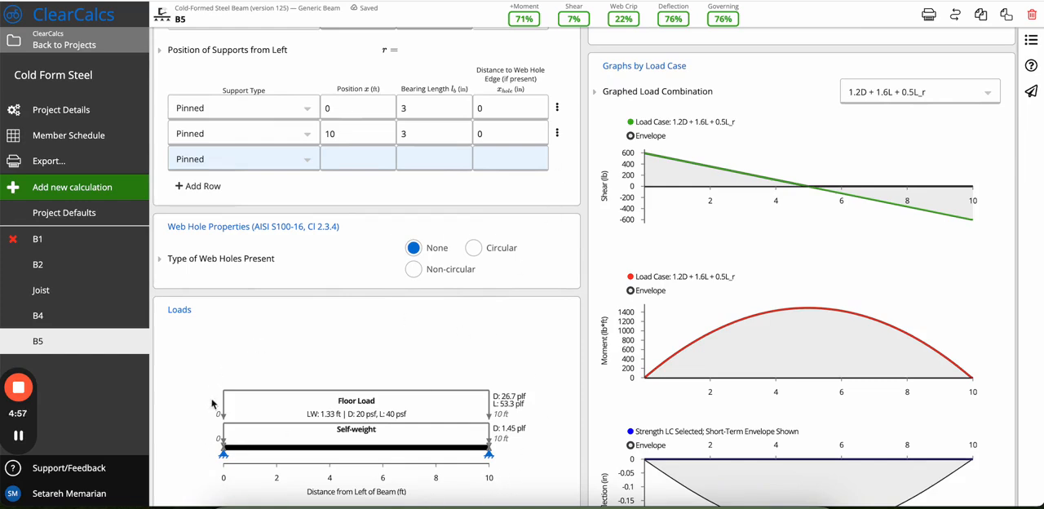
left_click(355, 133)
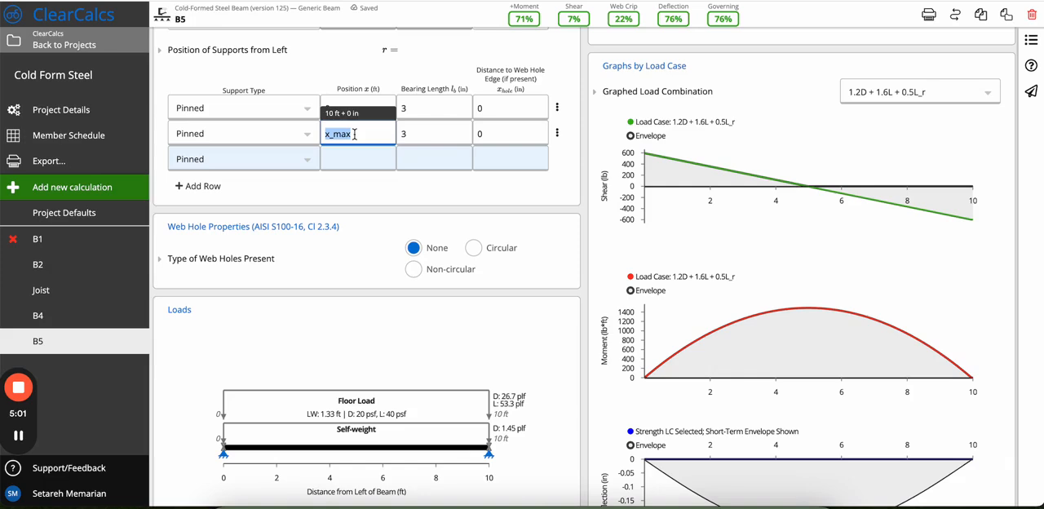
left_click(265, 133)
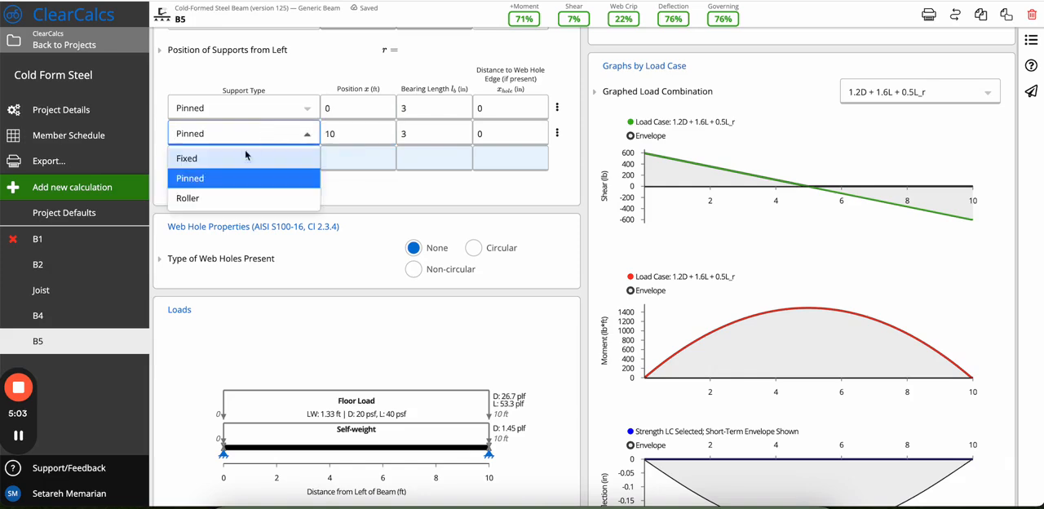
left_click(237, 198)
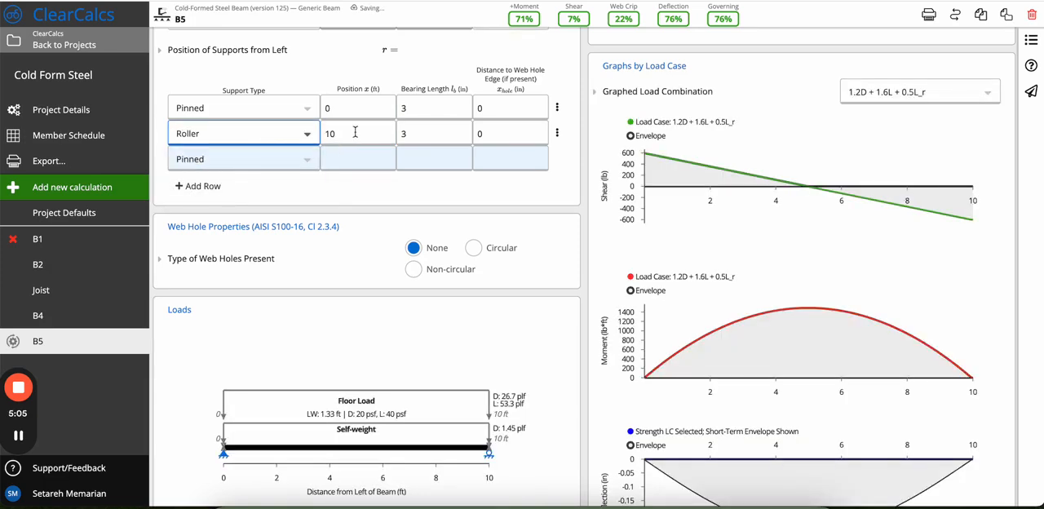
Try the roller support at 4 ft from the left and review the updated beam diagram and graphs.
left_click(355, 133)
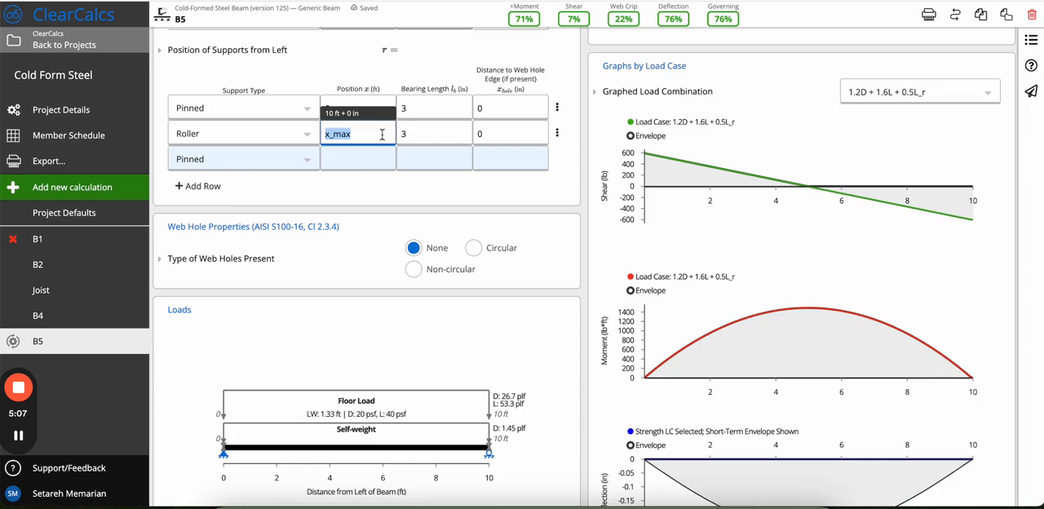
type("4")
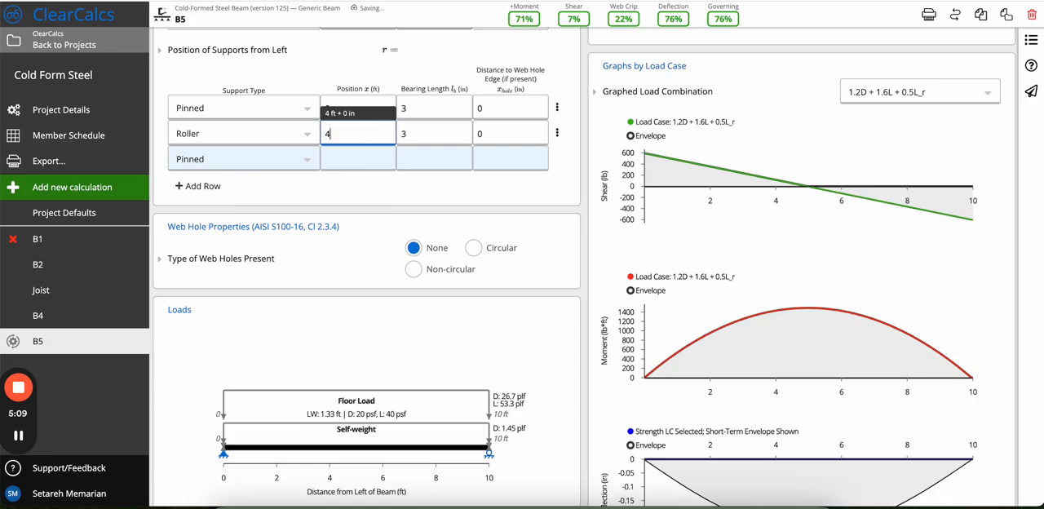
scroll(441, 394, "down", 1)
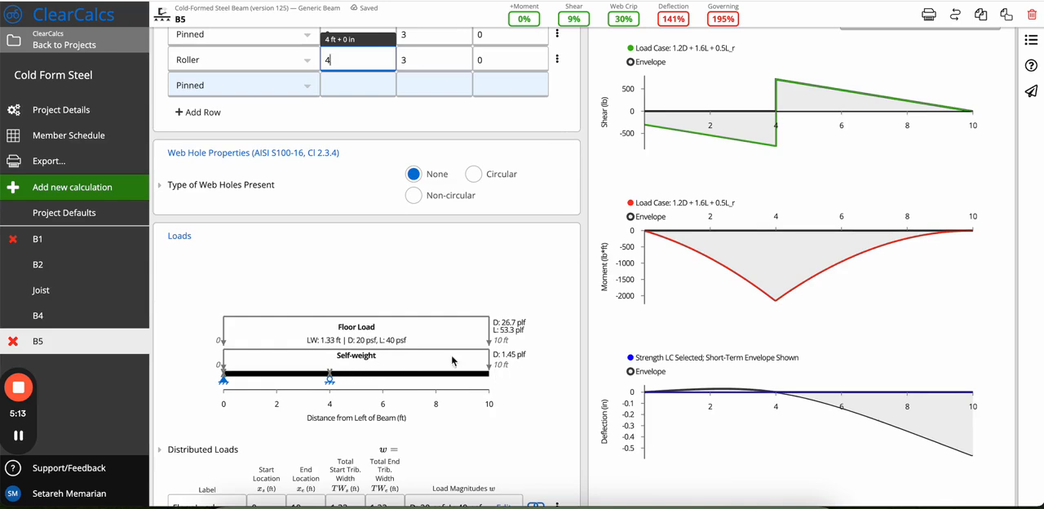
scroll(506, 396, "up", 1)
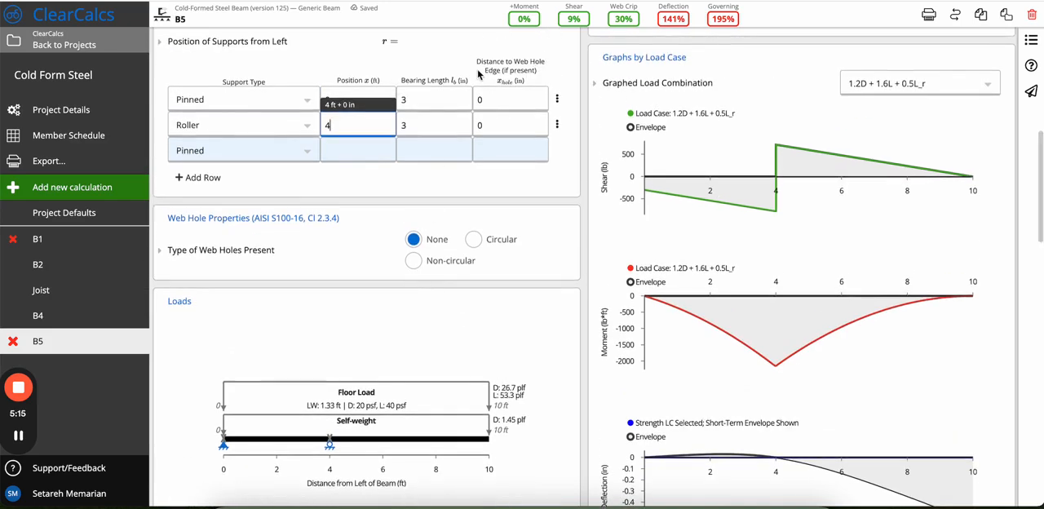
Set the roller support's position to 5 ft and review the resulting beam diagrams.
key("BackSpace")
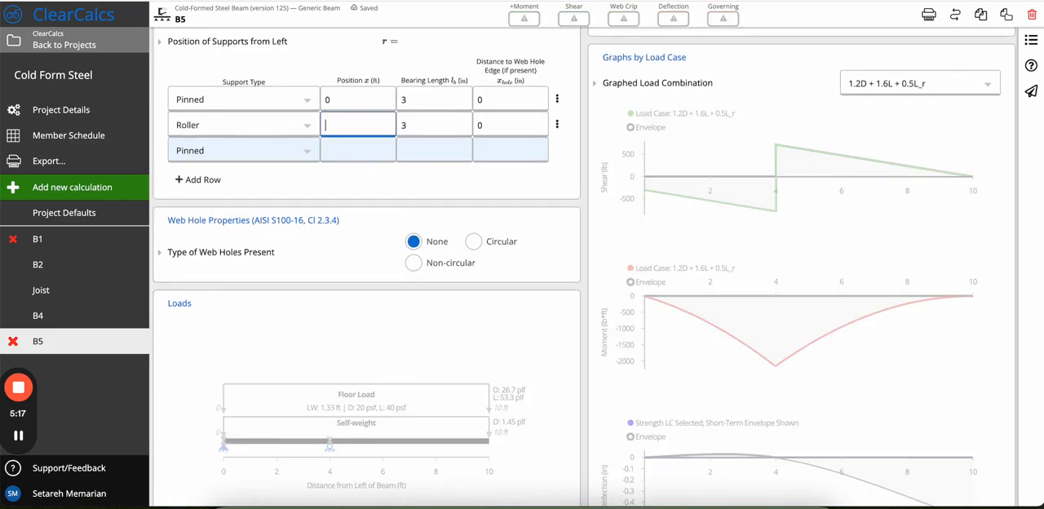
type("5")
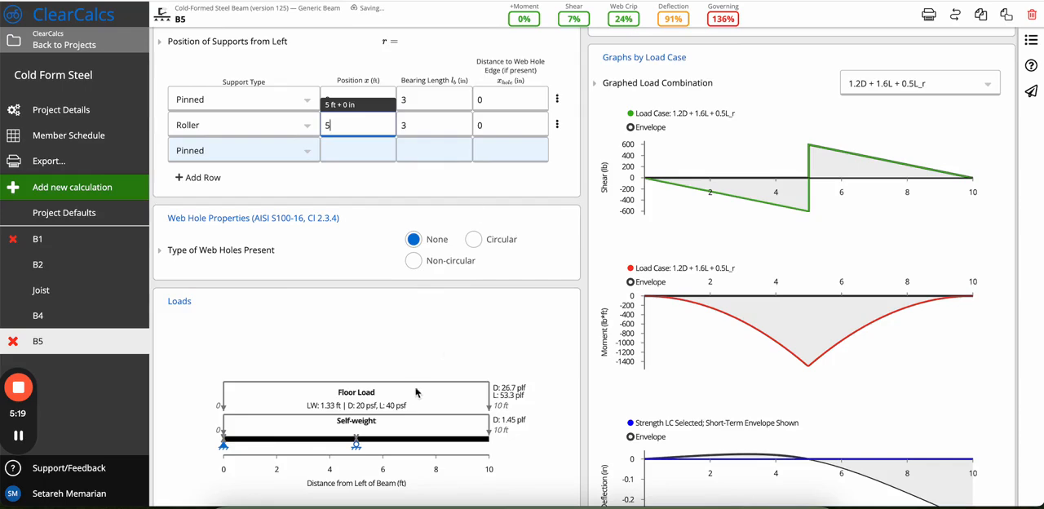
scroll(416, 393, "down", 3)
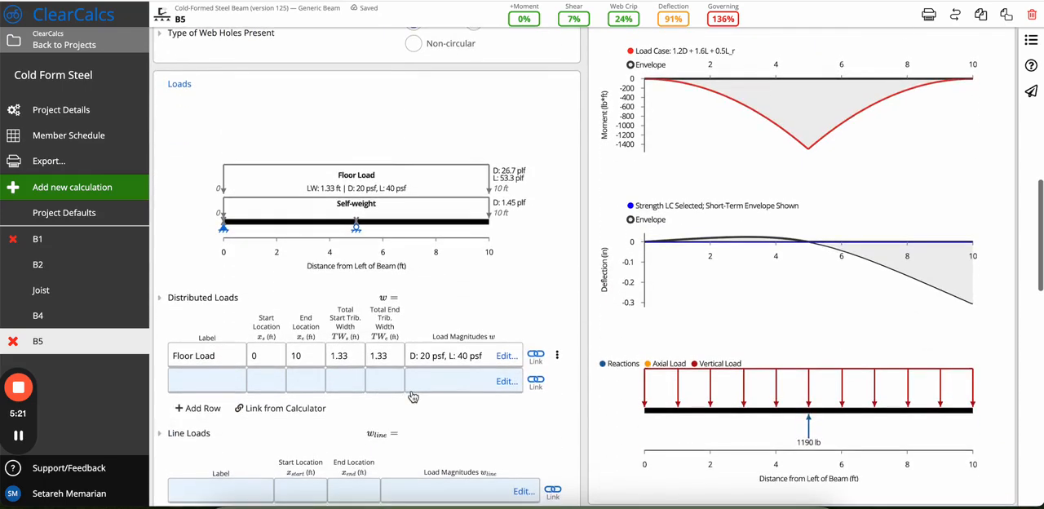
scroll(413, 396, "up", 4)
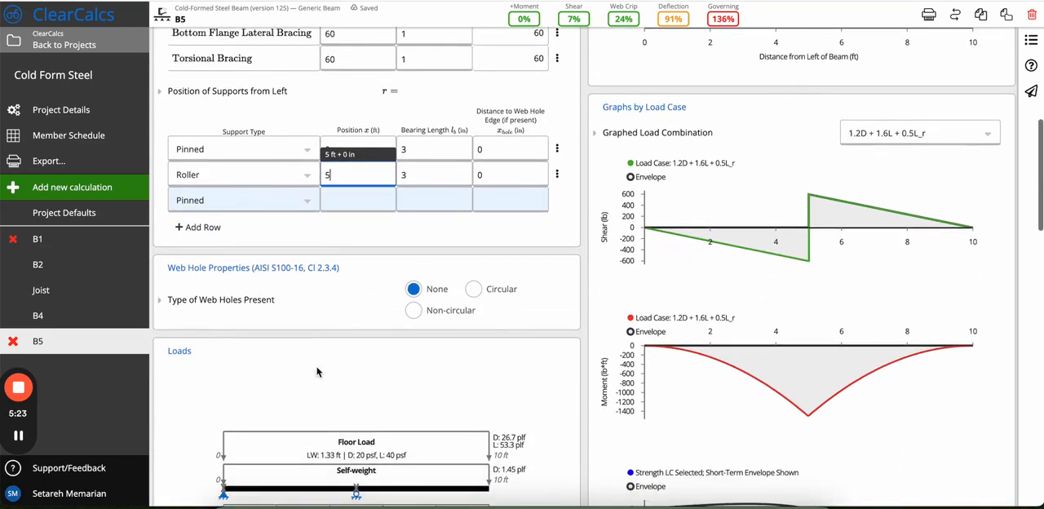
left_click(365, 314)
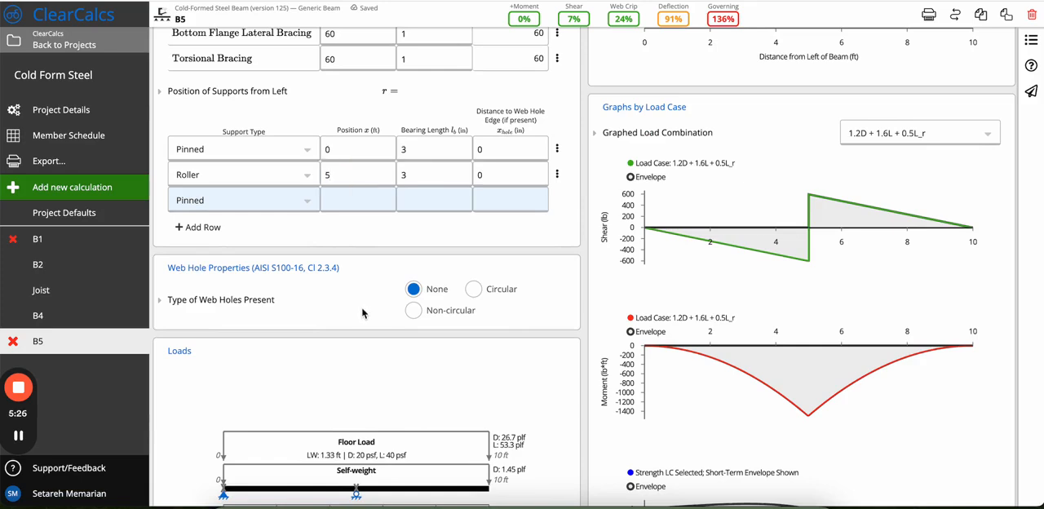
Try Circular web holes, switch to Non-circular, and check the hole dimension fields and the allowed hole depth lookup data.
left_click(473, 291)
left_click(414, 310)
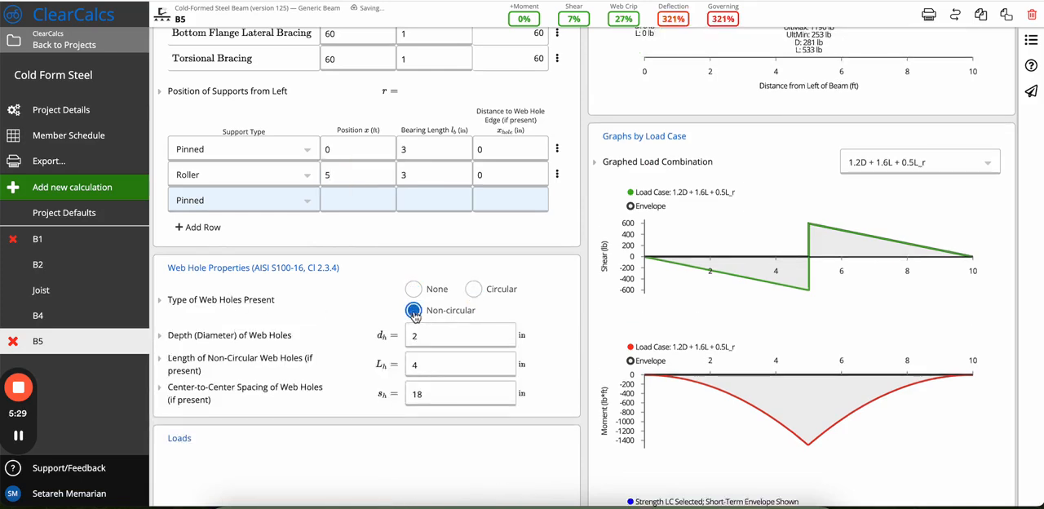
left_click(474, 335)
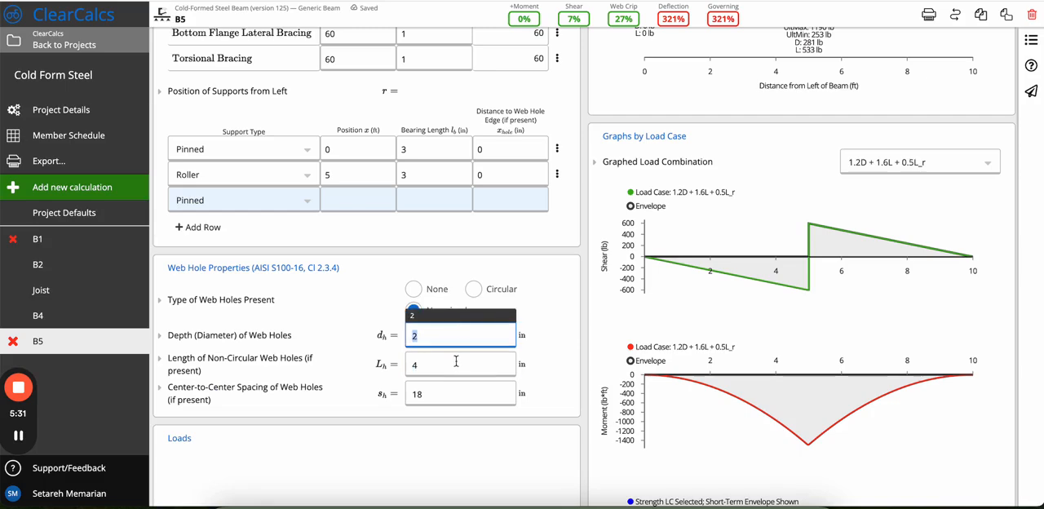
left_click(456, 361)
left_click(214, 300)
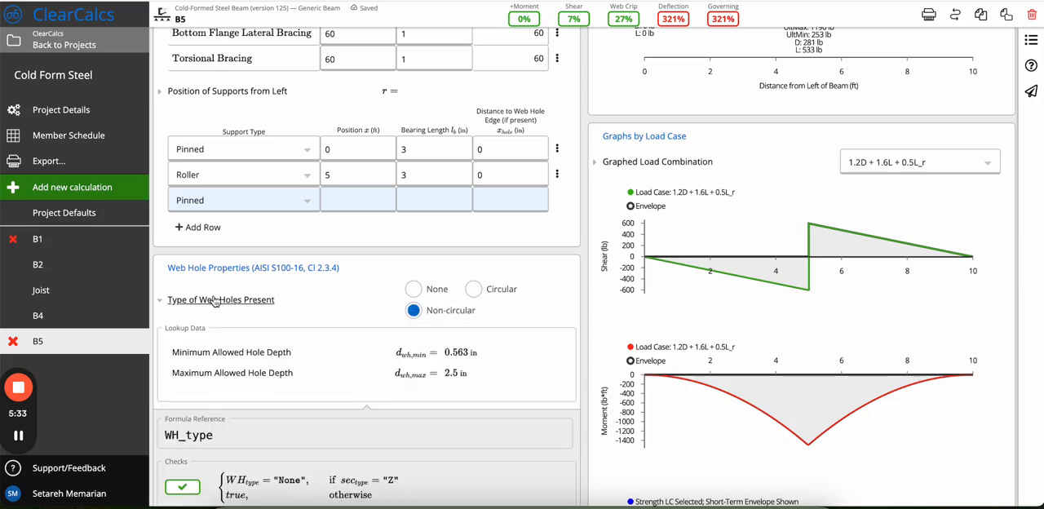
left_click(161, 307)
Examine the Loads section, including the load diagram and the distributed, line, and point and moment load tables.
scroll(341, 348, "down", 5)
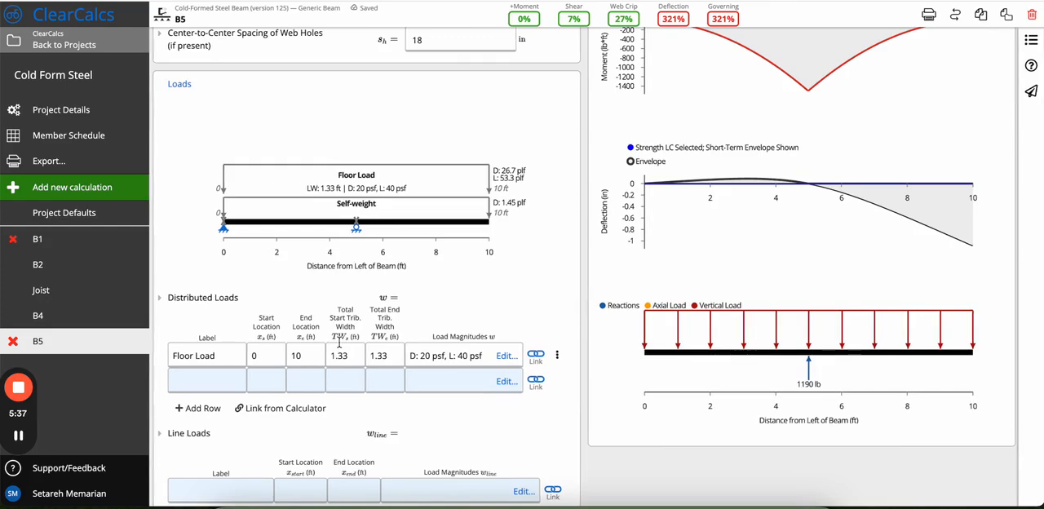
scroll(339, 343, "down", 1)
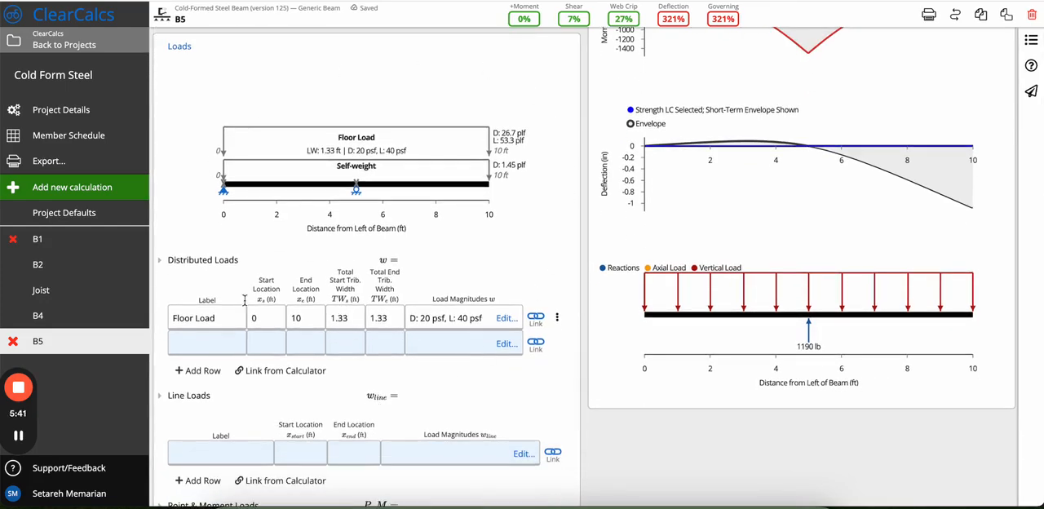
scroll(416, 298, "down", 7)
scroll(416, 298, "up", 5)
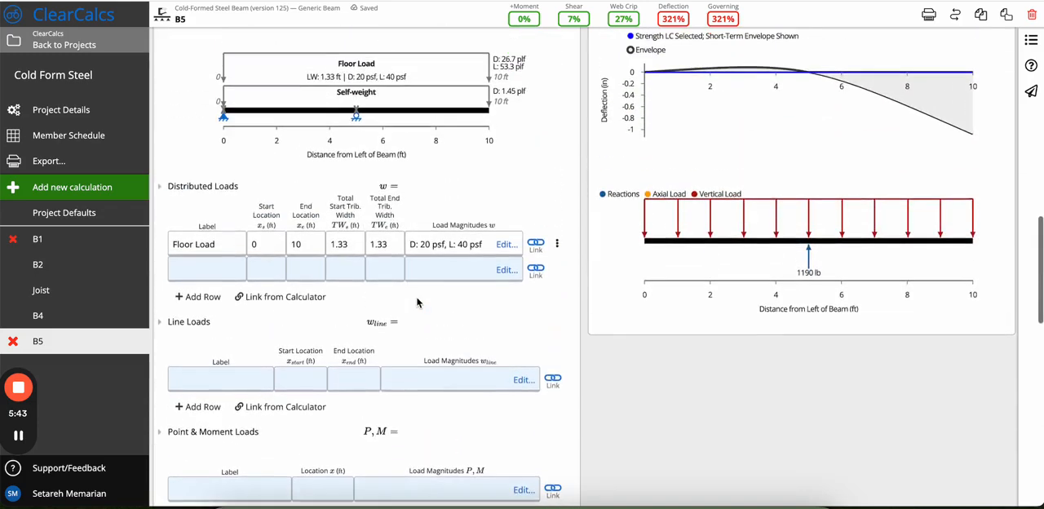
scroll(416, 303, "up", 3)
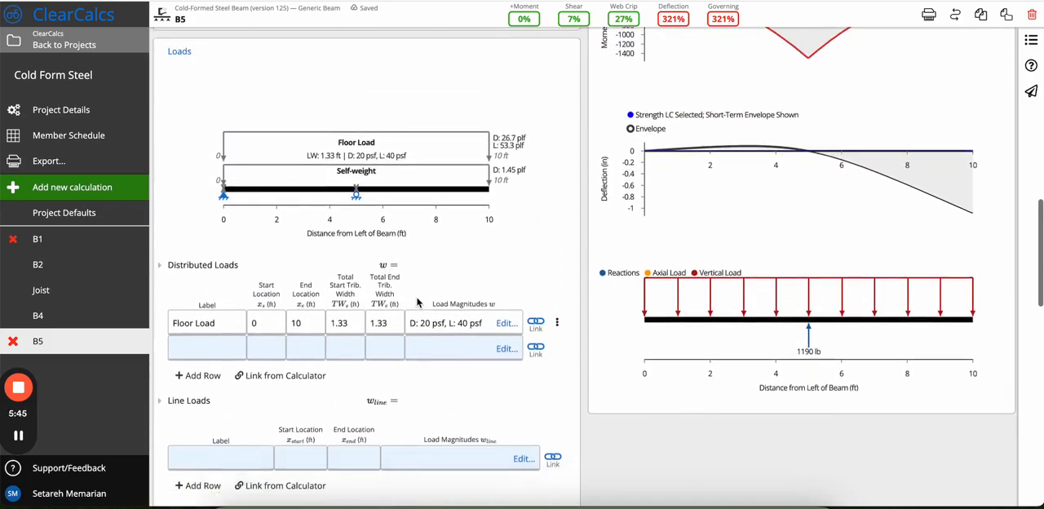
scroll(416, 301, "down", 3)
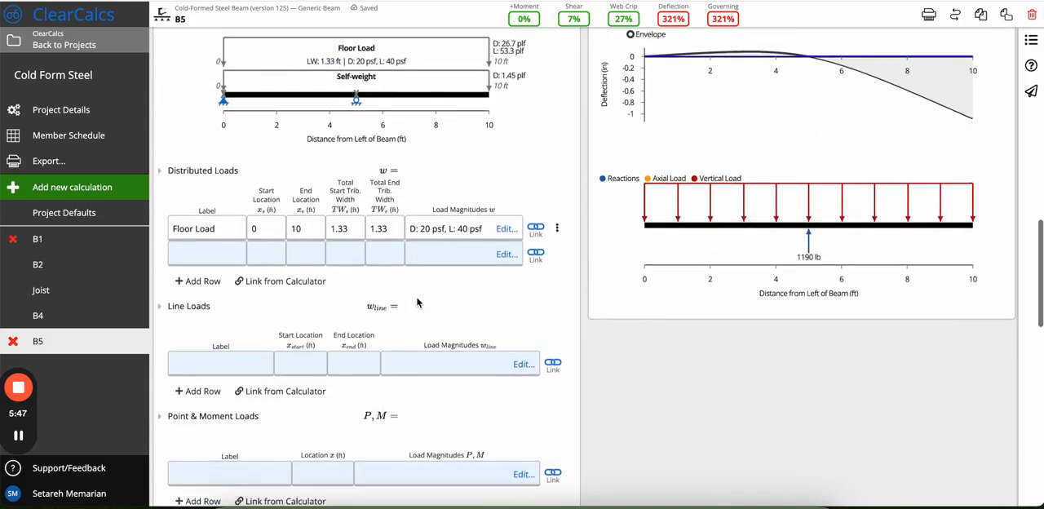
scroll(253, 243, "up", 1)
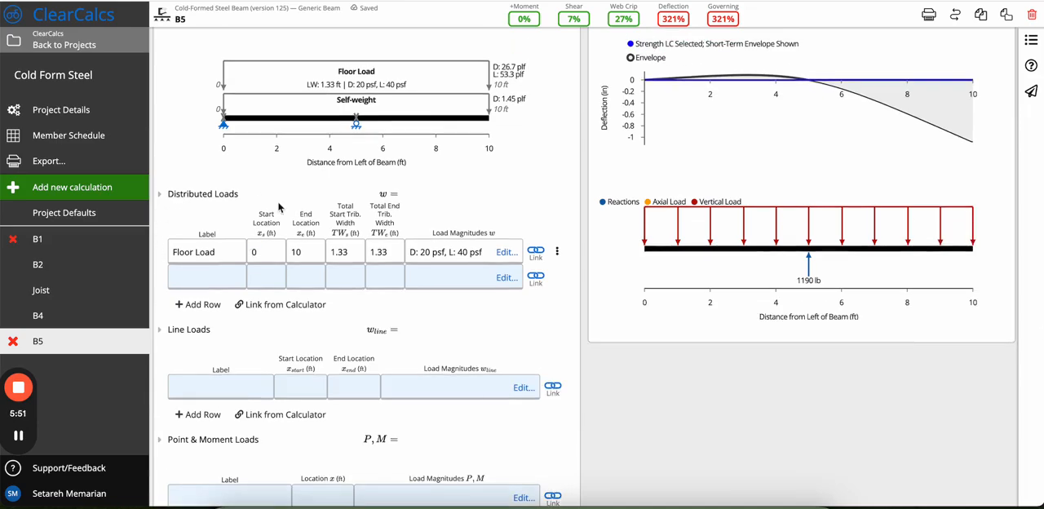
scroll(197, 341, "down", 2)
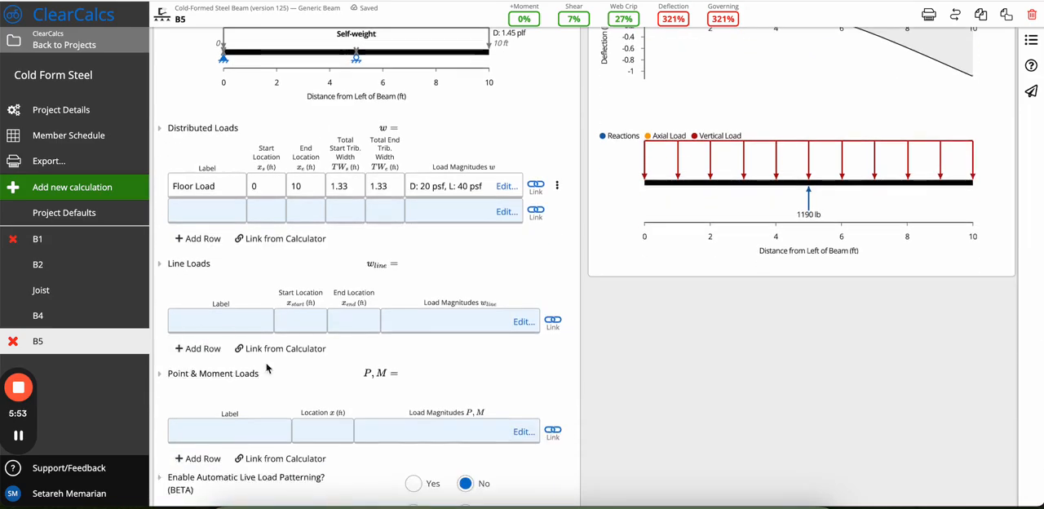
Read the Distributed Loads description and tributary width reference diagram, and collapse the explanation.
scroll(267, 368, "up", 6)
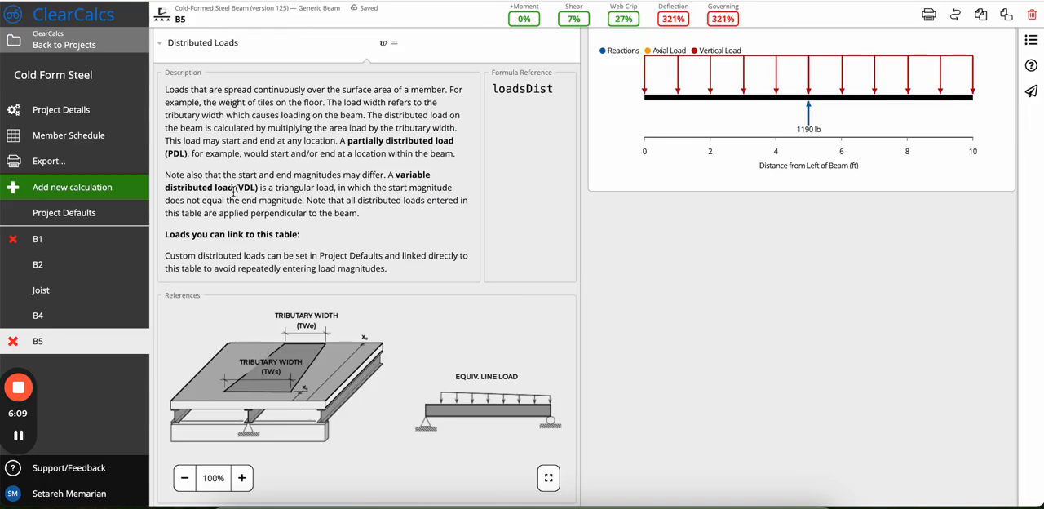
scroll(232, 193, "up", 2)
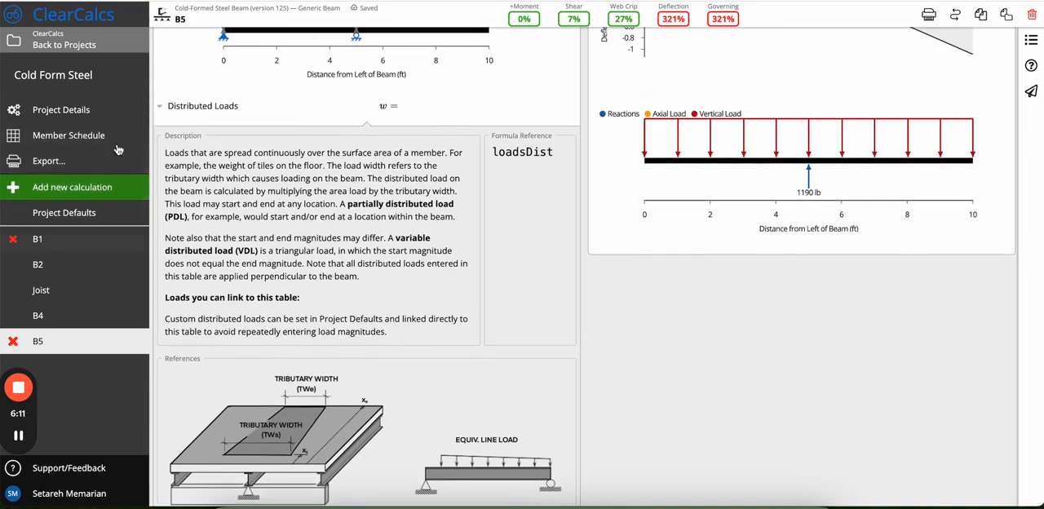
left_click(167, 107)
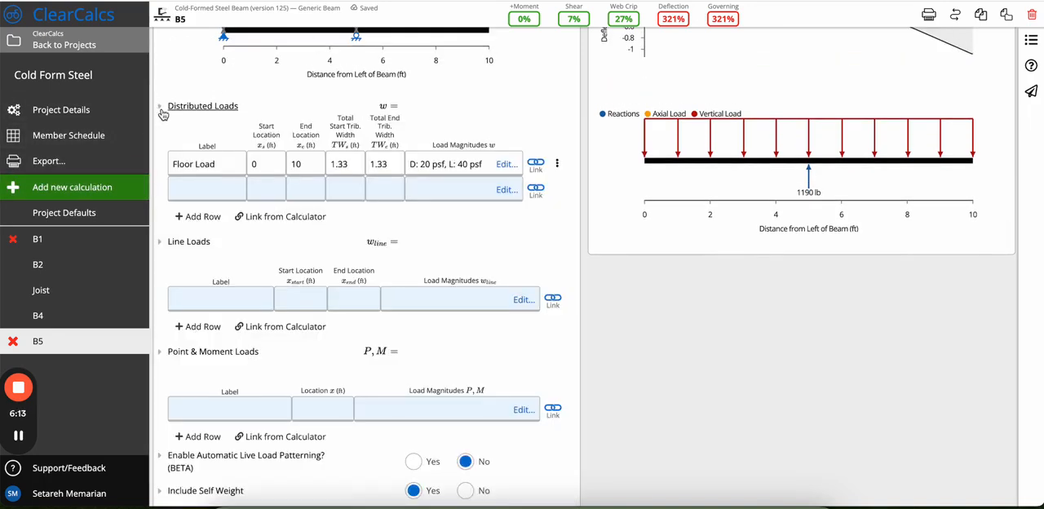
In the Floor Load magnitudes, try the Ult. Wind Up and Snow Load types on the first row, then restore Dead Load.
scroll(356, 283, "up", 2)
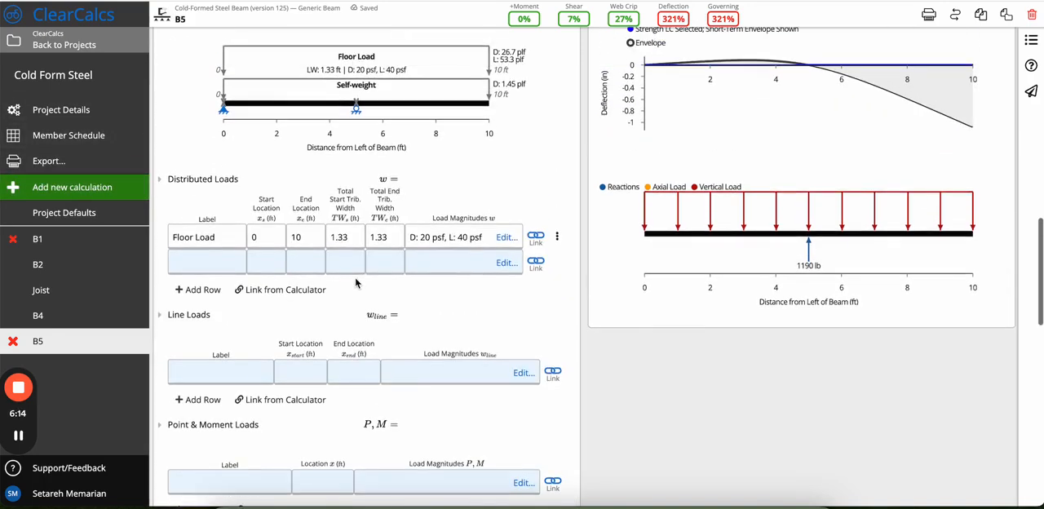
left_click(506, 238)
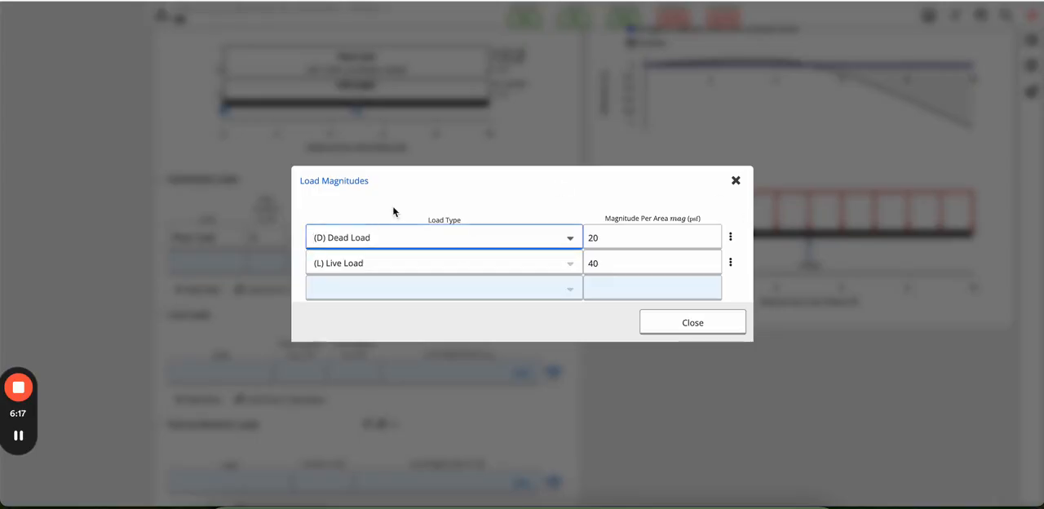
left_click(427, 236)
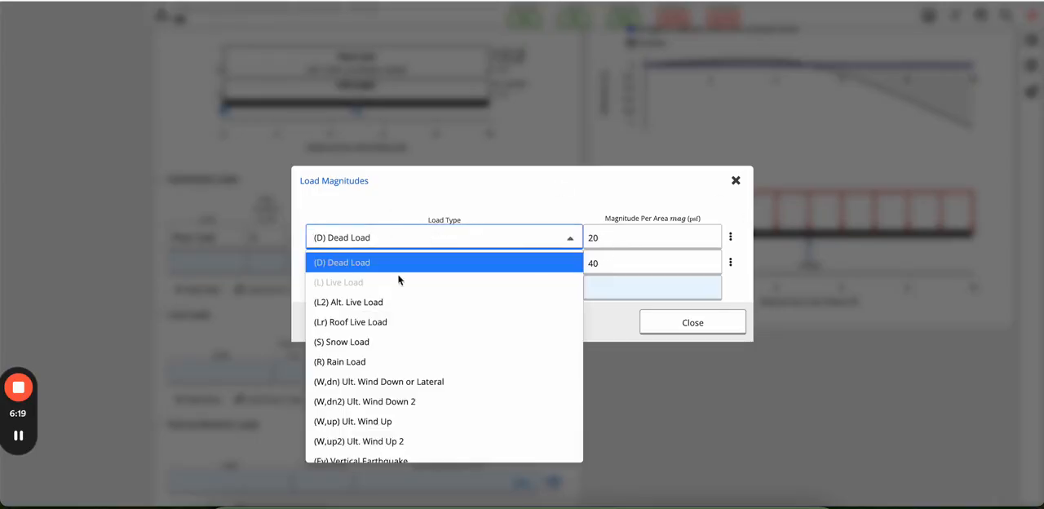
left_click(408, 422)
left_click(414, 243)
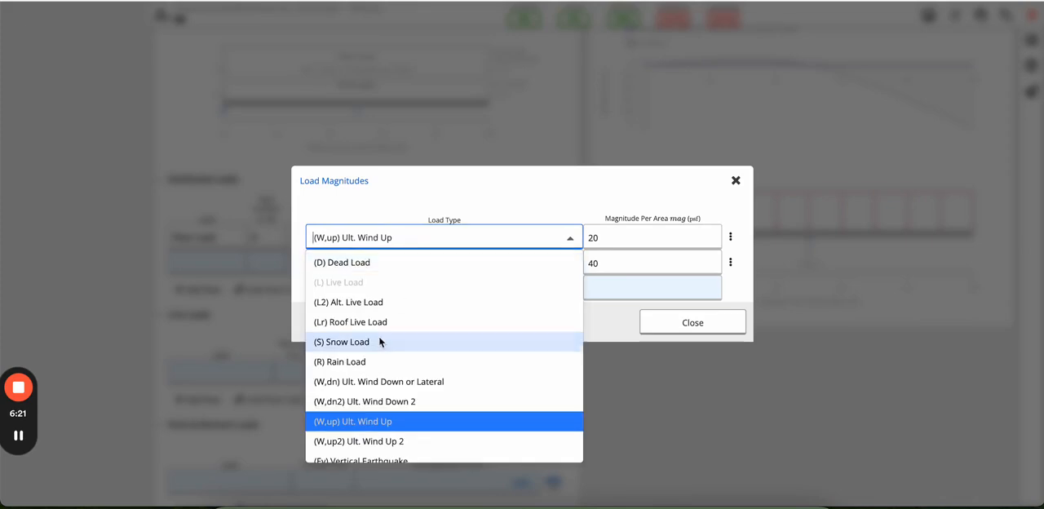
left_click(384, 341)
left_click(410, 240)
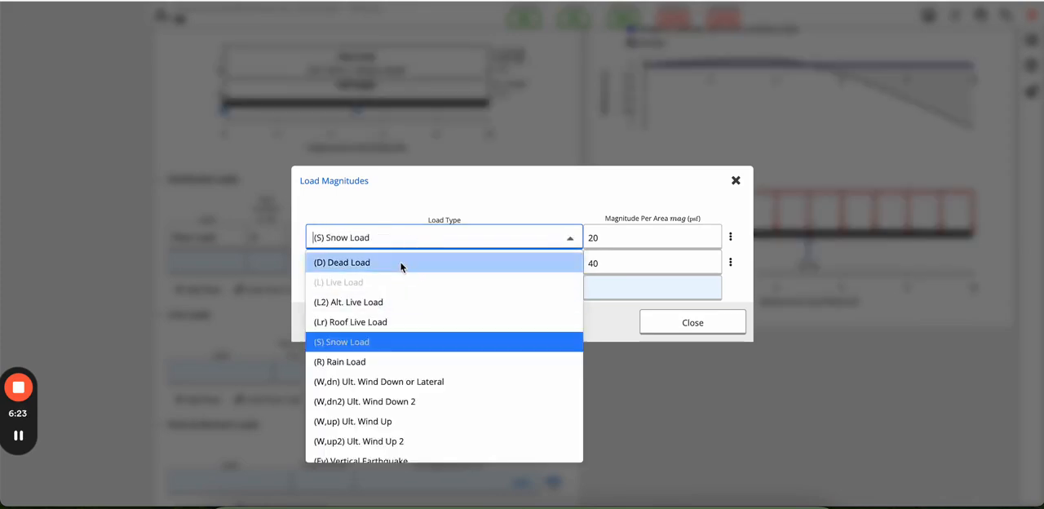
left_click(400, 262)
Inspect the dead and live load magnitudes per area for the Floor Load, and close the load magnitudes.
left_click(629, 236)
left_click(623, 270)
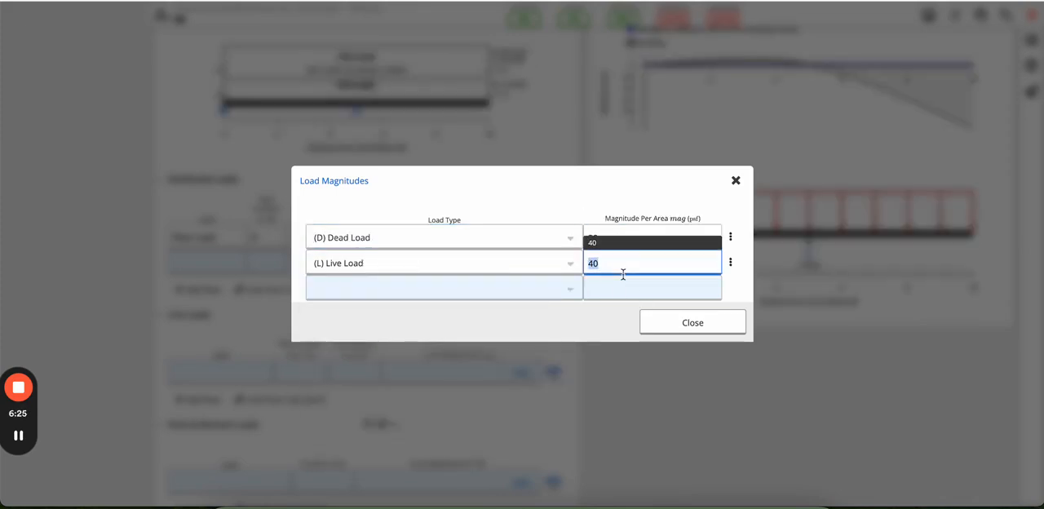
left_click(645, 237)
left_click(647, 266)
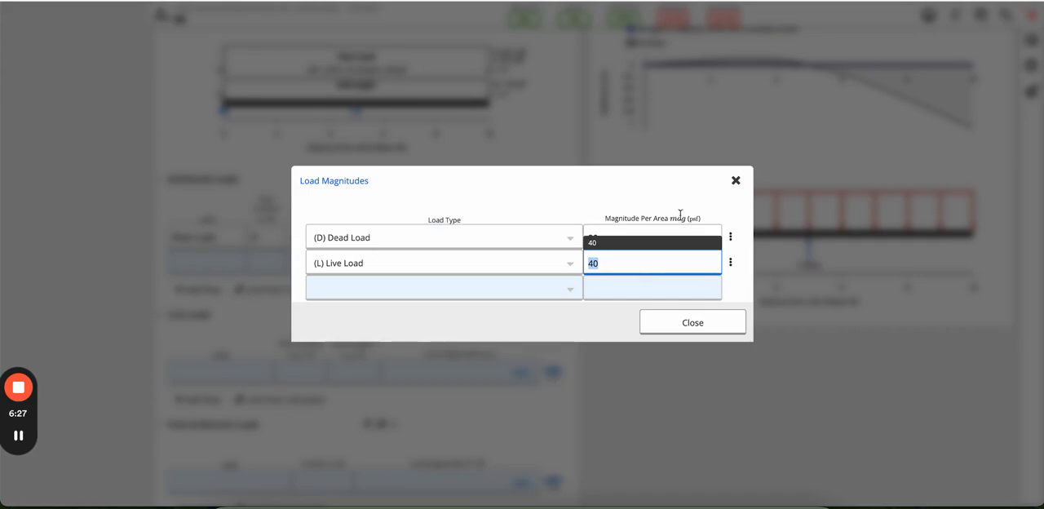
left_click(737, 182)
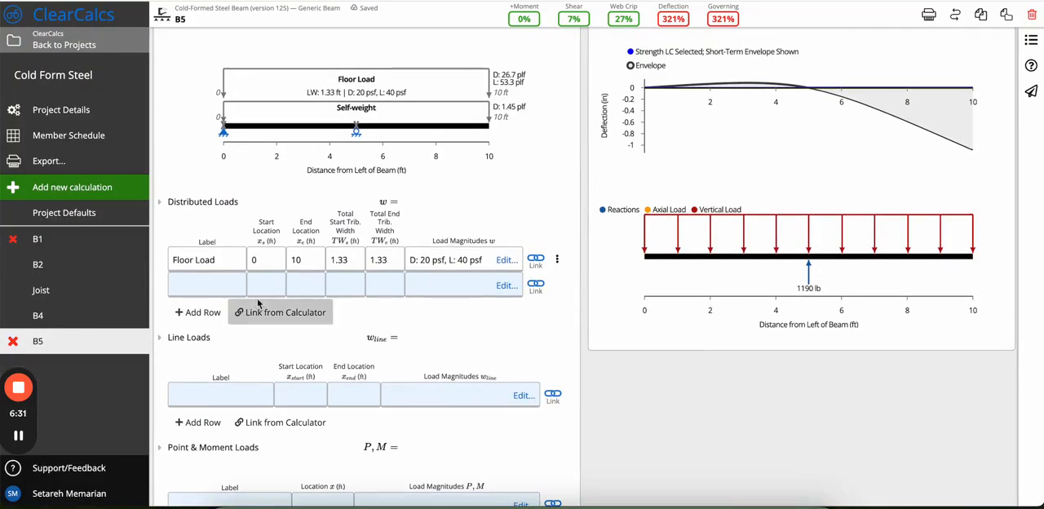
Inspect the Floor Load's start and end tributary widths and its start location.
left_click(348, 260)
left_click(382, 259)
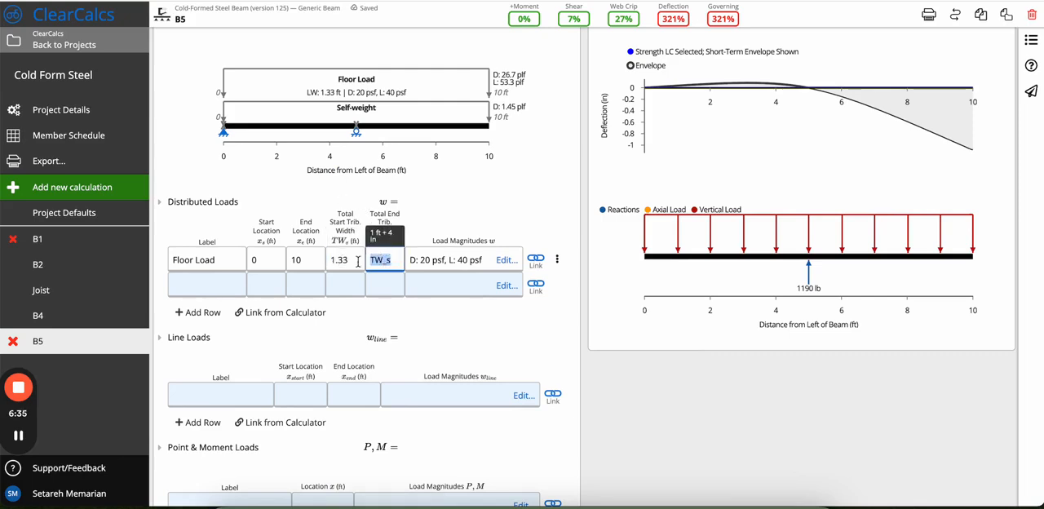
left_click(358, 261)
left_click(381, 259)
left_click(266, 259)
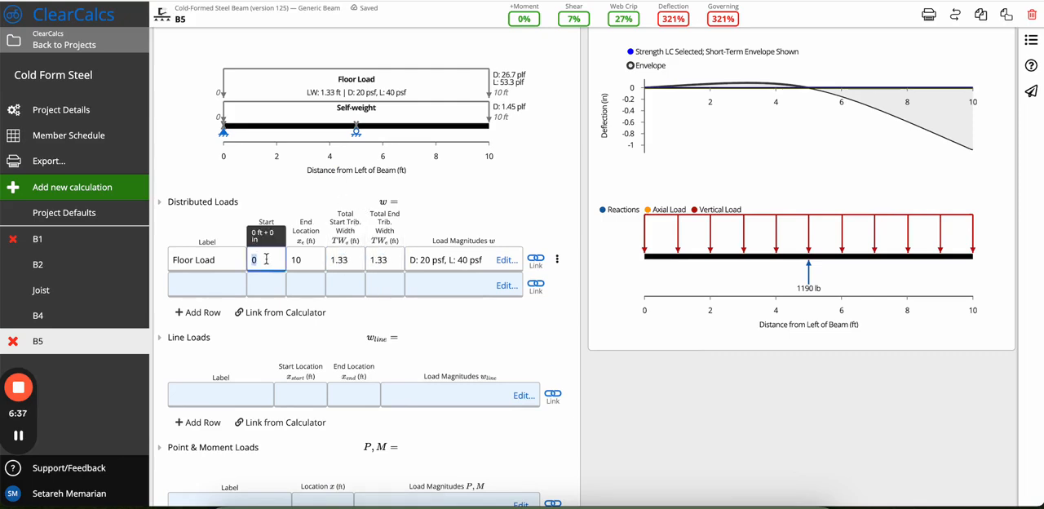
Set the Floor Load's end location to 5 ft.
left_click(303, 260)
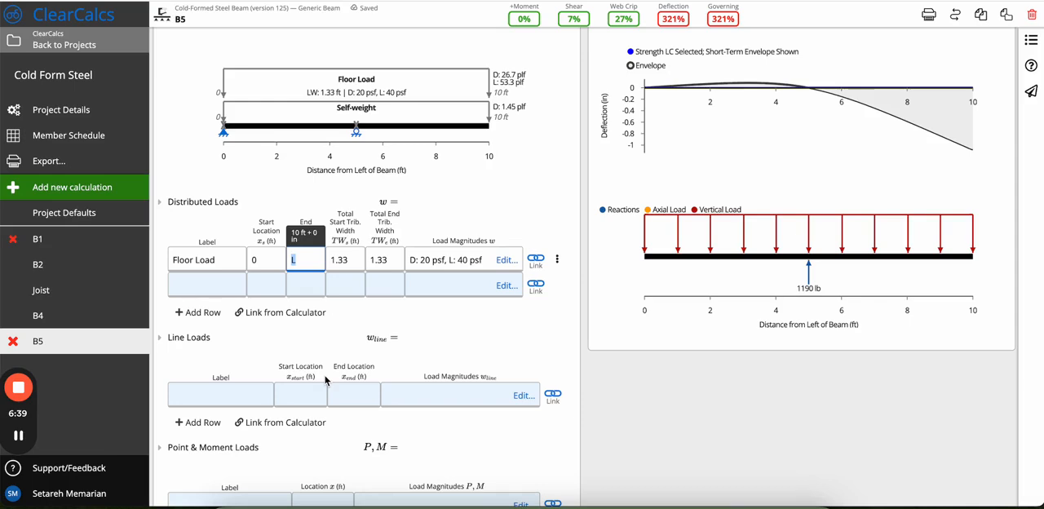
left_click(319, 261)
type("/2")
left_click(477, 181)
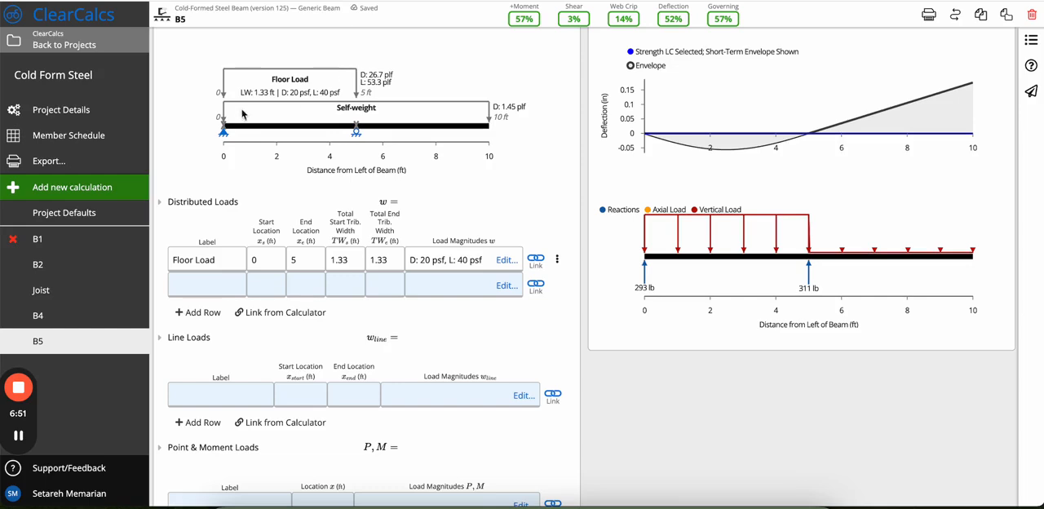
Add a line load with a dead load start magnitude of 1 plf and end magnitude of 5 plf.
scroll(439, 264, "down", 3)
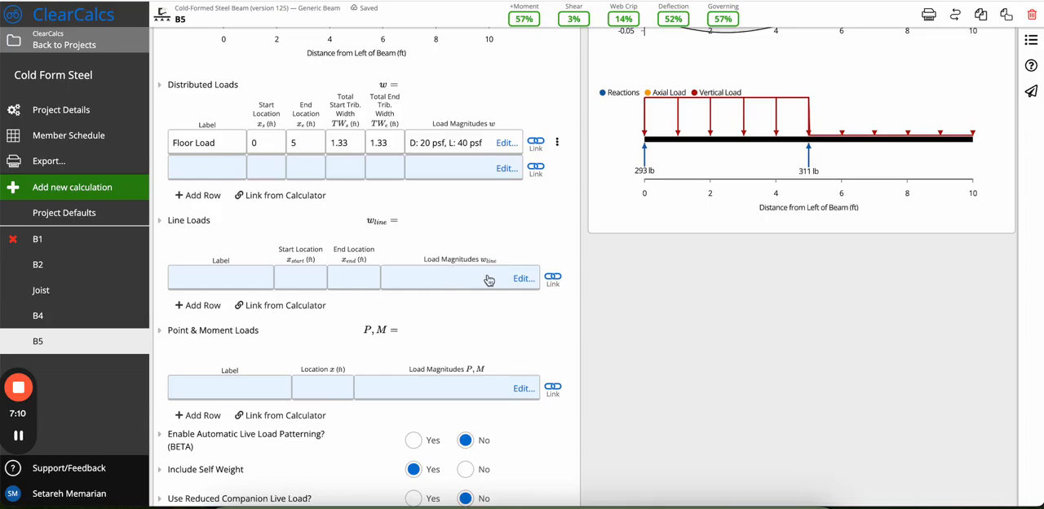
left_click(523, 278)
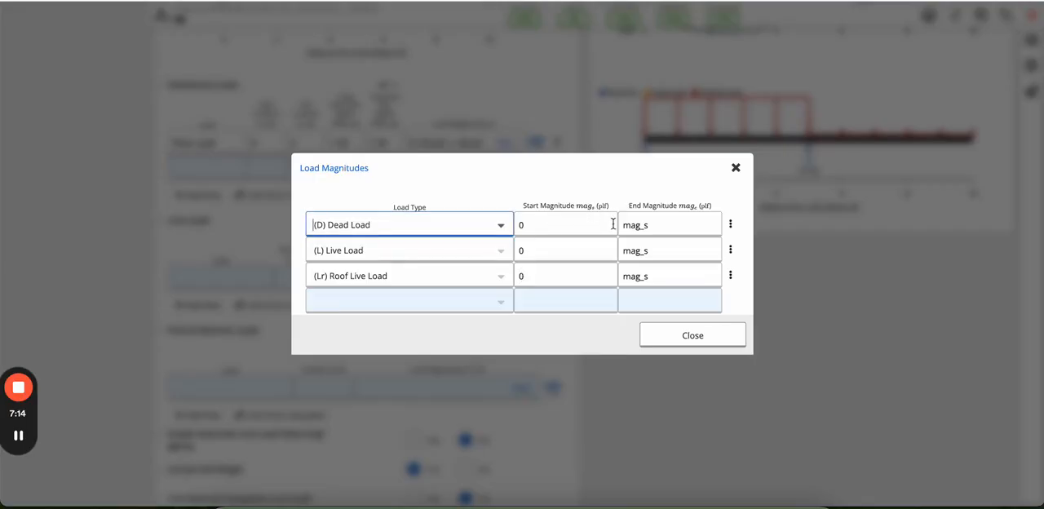
left_click(571, 231)
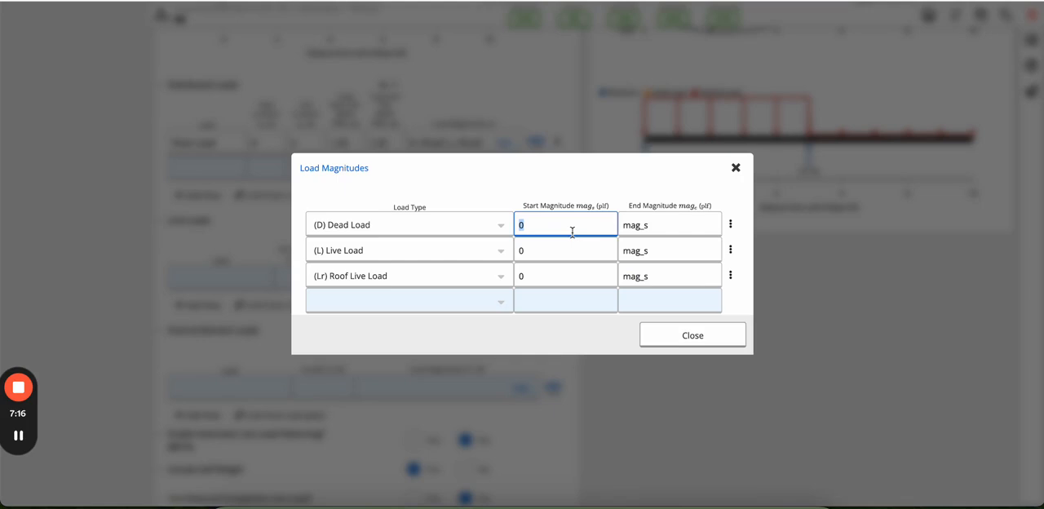
type("1")
left_click(712, 221)
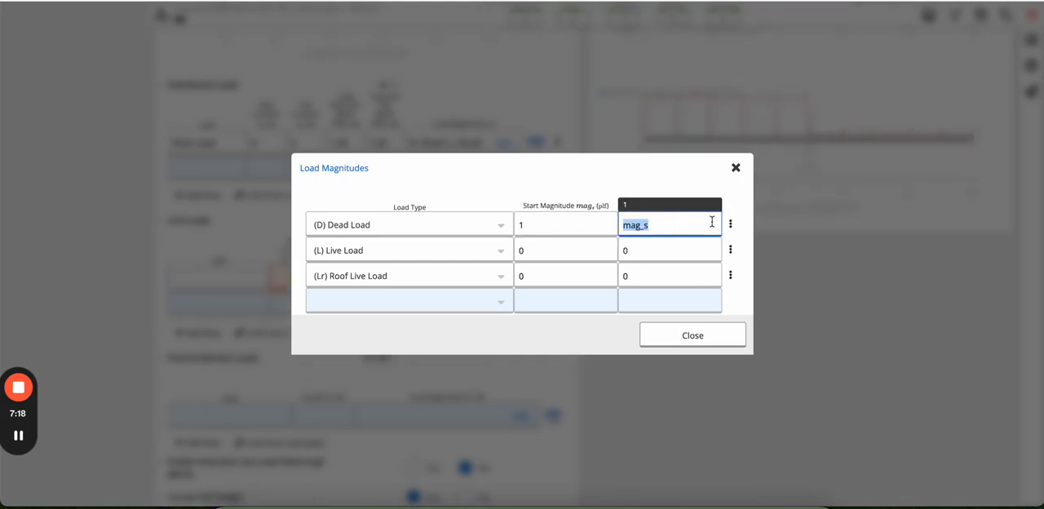
type("5")
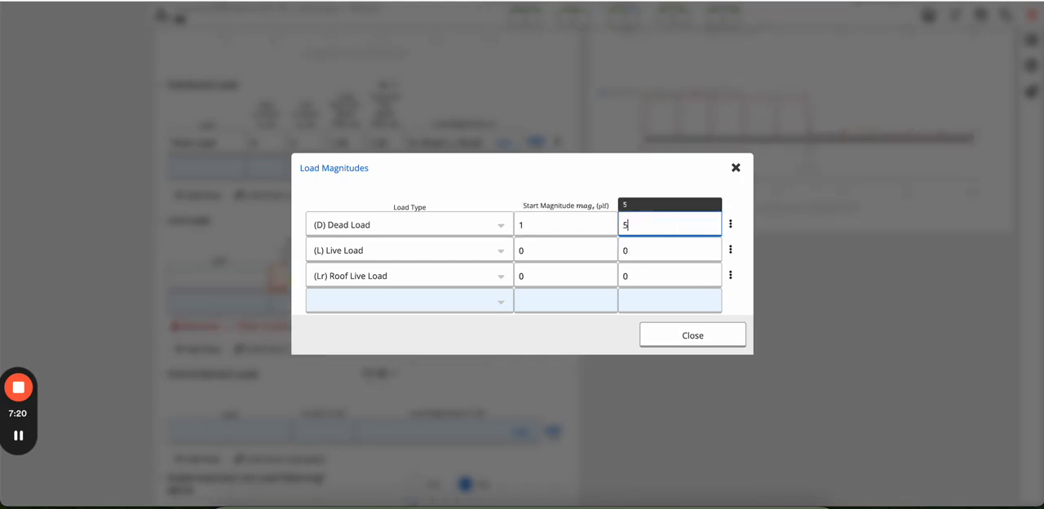
left_click(700, 335)
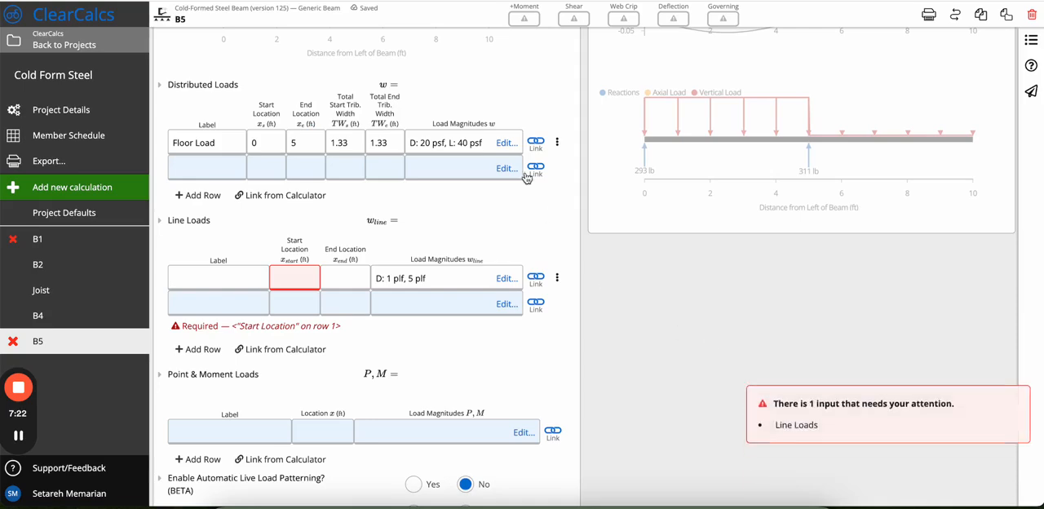
Set the line load's start location to 0 ft and end location to 1 ft, and check it in the load diagram.
left_click(285, 282)
type("0")
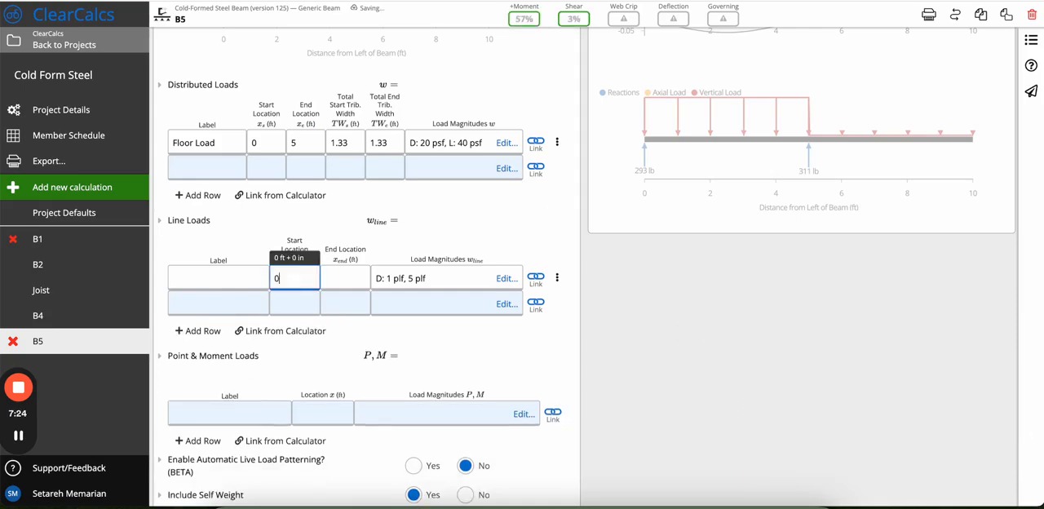
left_click(348, 276)
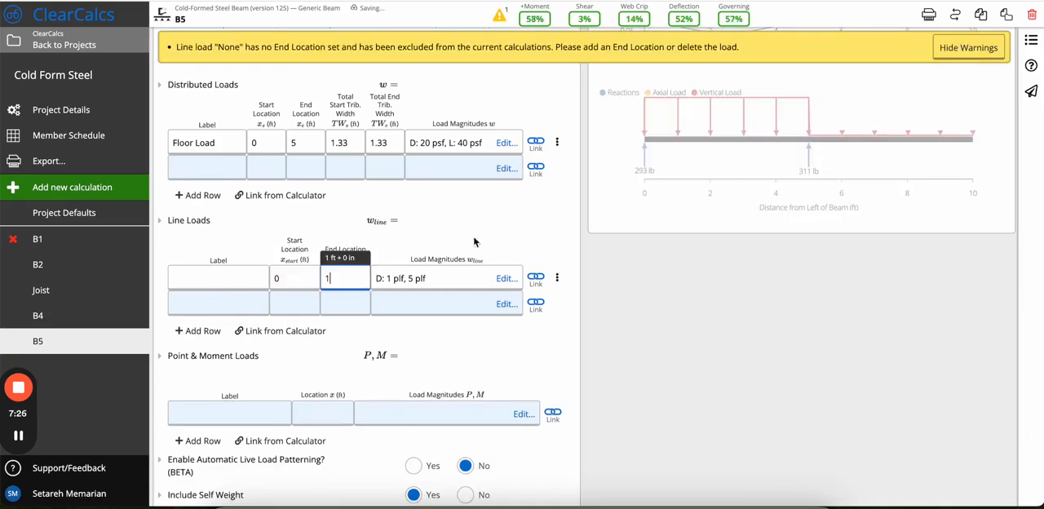
left_click(560, 225)
scroll(559, 227, "up", 6)
scroll(556, 229, "down", 3)
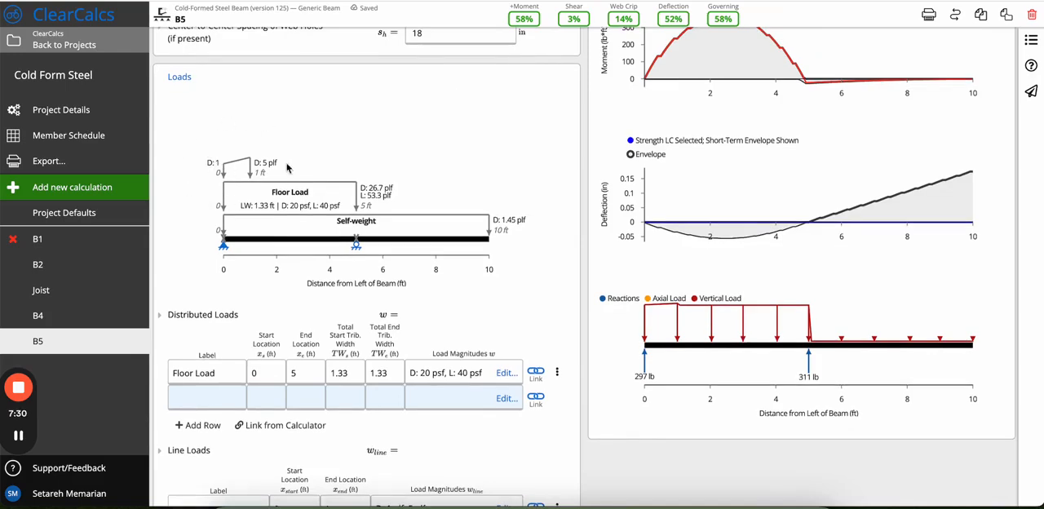
Include the beam's self weight and enable the reduced companion live load.
scroll(261, 245, "down", 5)
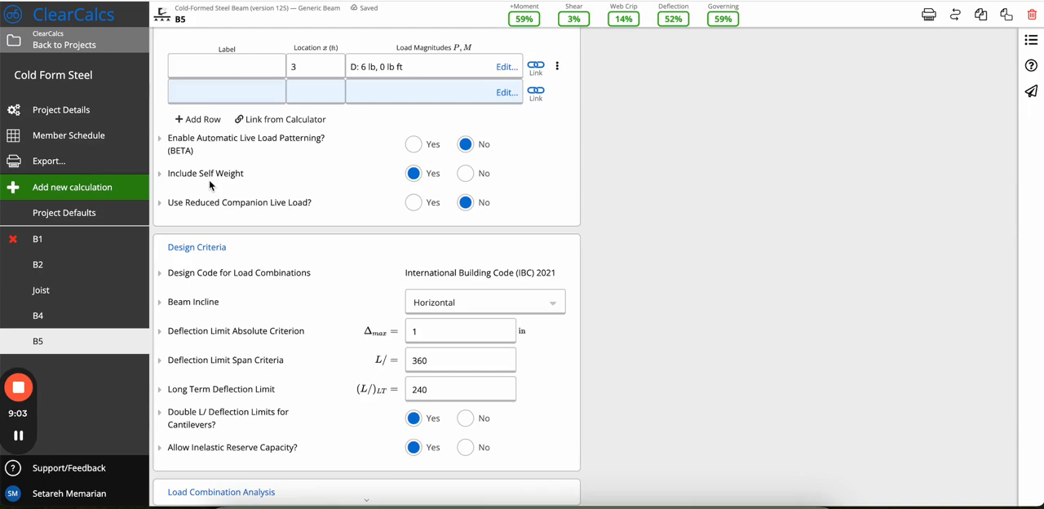
scroll(414, 176, "down", 1)
left_click(414, 178)
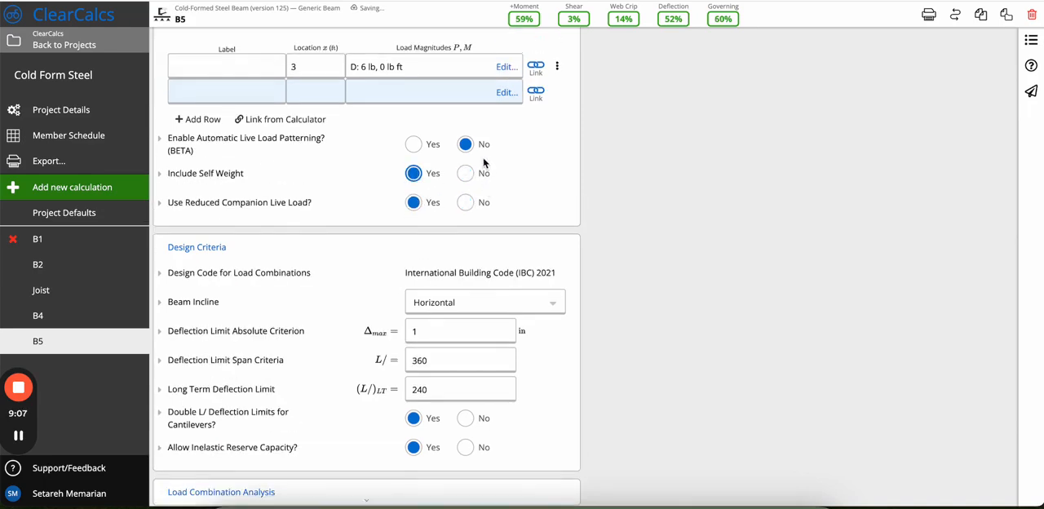
Read the lookup data and description of the reduced companion live load option, and look over the Design Criteria section.
left_click(228, 207)
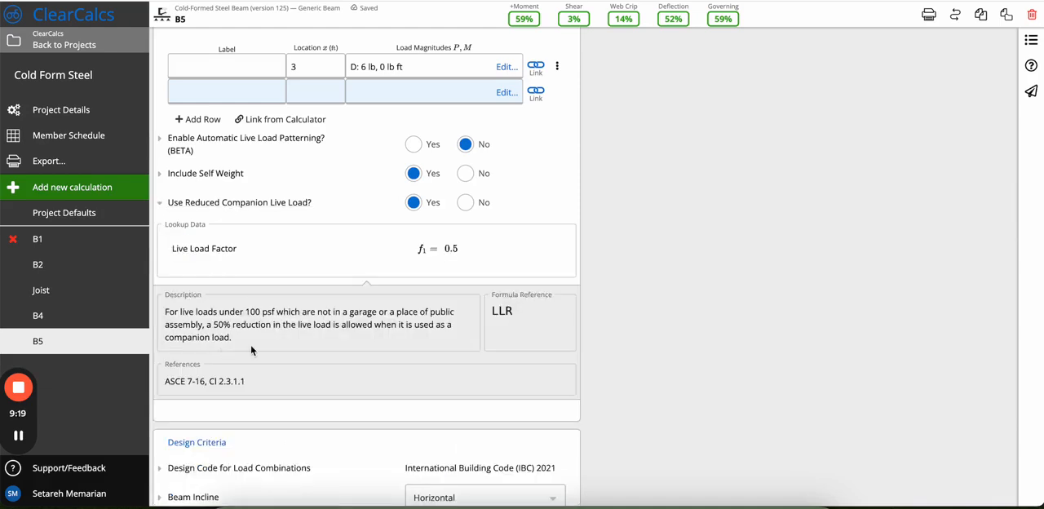
left_click_drag(214, 324, 331, 336)
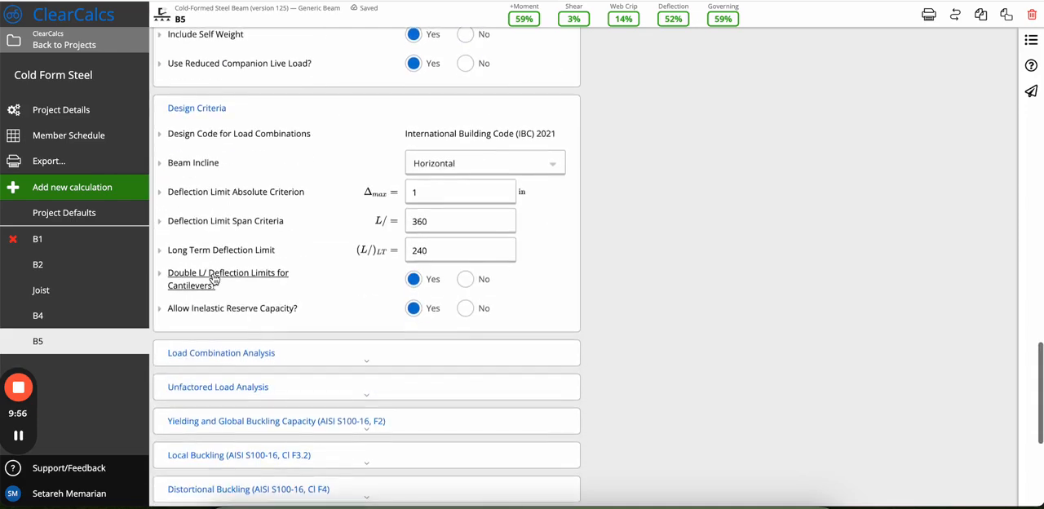
scroll(214, 279, "up", 2)
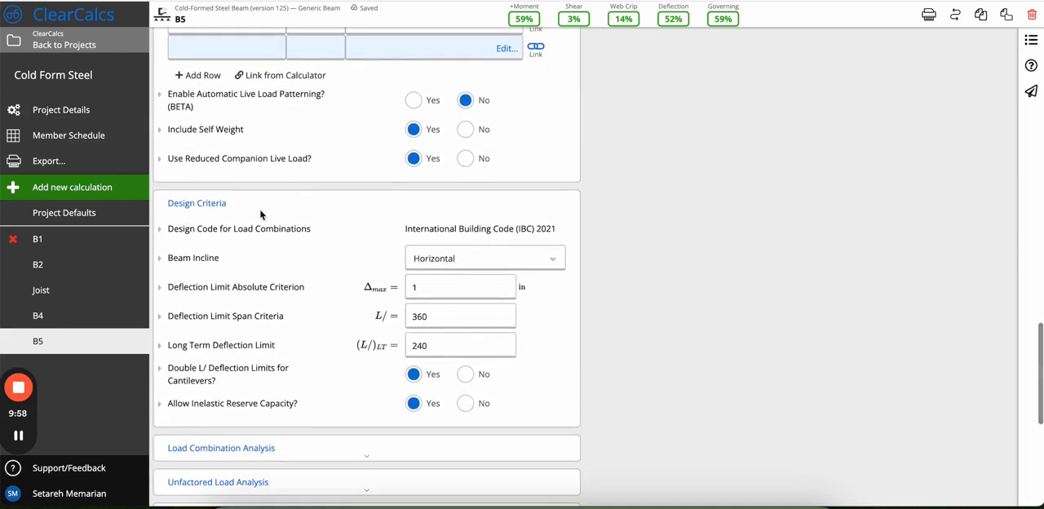
scroll(351, 377, "down", 1)
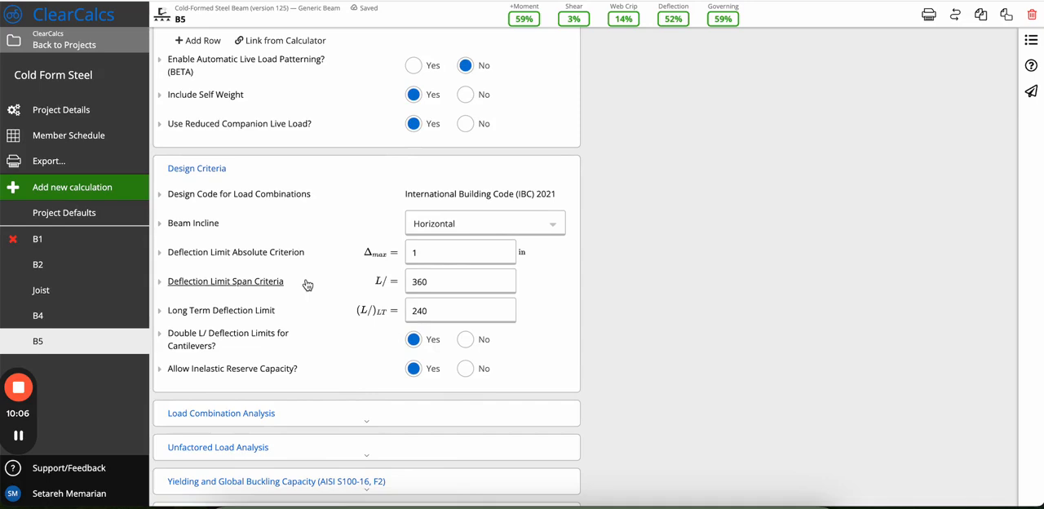
Inspect the absolute, span and long-term deflection limit fields in Design Criteria.
left_click(459, 249)
left_click(447, 282)
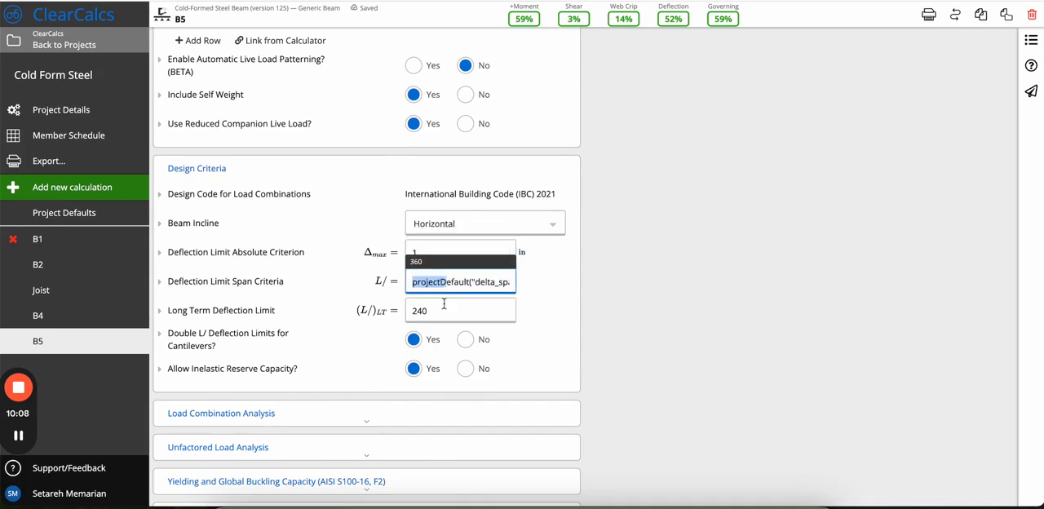
left_click(426, 313)
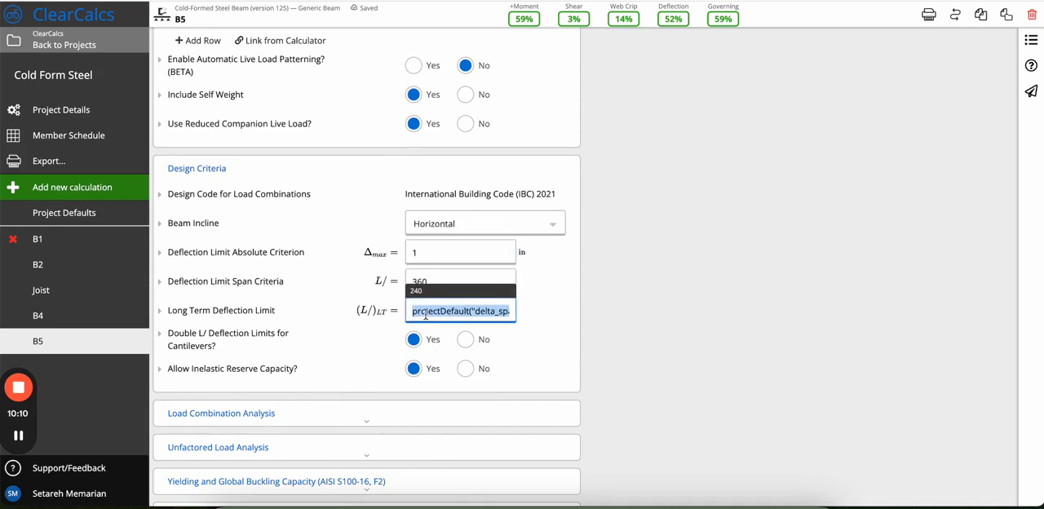
left_click(427, 255)
Open the Project Defaults and examine the Deflection Criteria section down to the Deflection Span Limits table.
left_click(102, 212)
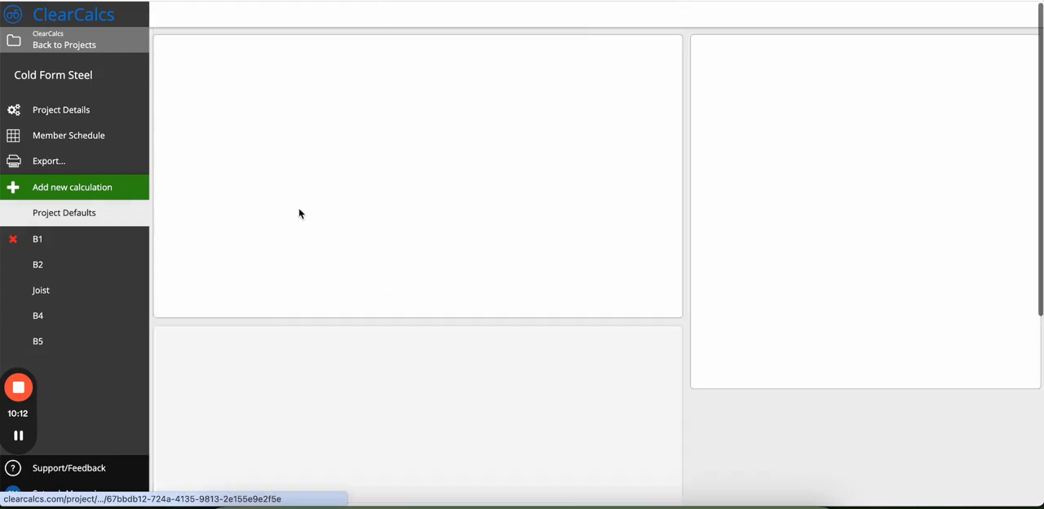
scroll(299, 213, "down", 6)
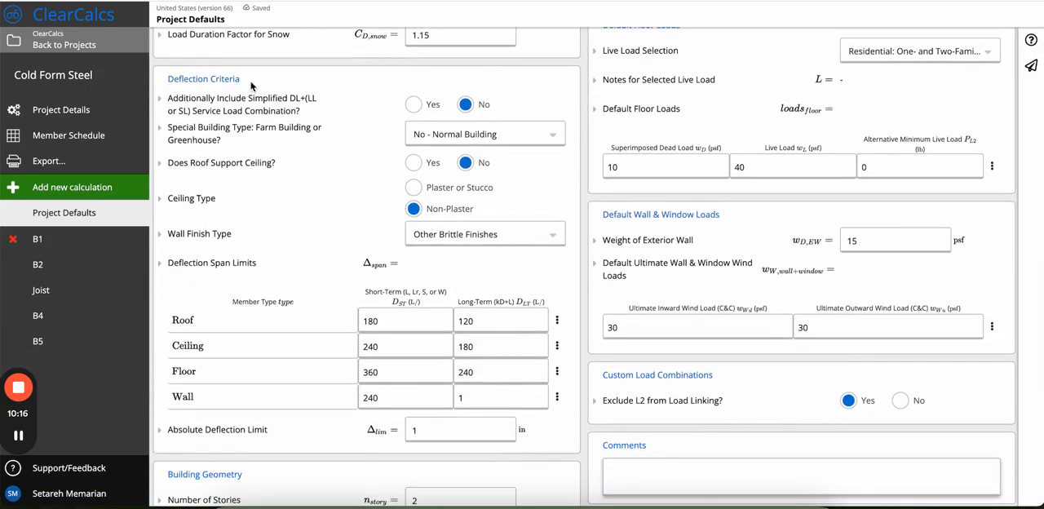
left_click_drag(241, 80, 159, 84)
left_click(258, 86)
scroll(285, 374, "down", 1)
double_click(212, 233)
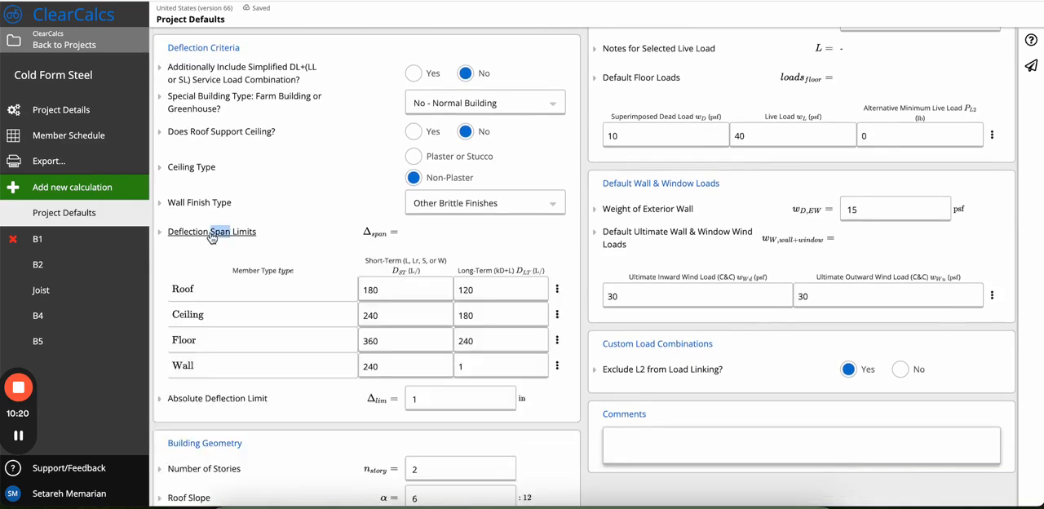
scroll(319, 351, "down", 1)
left_click(242, 263)
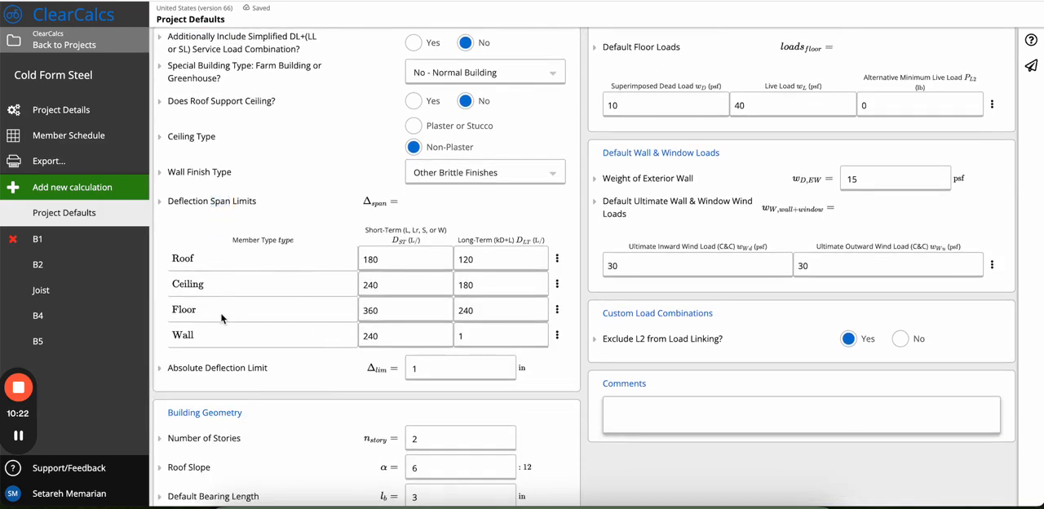
Inspect the short-term deflection span limits for the roof, ceiling, floor and wall member types.
left_click(421, 259)
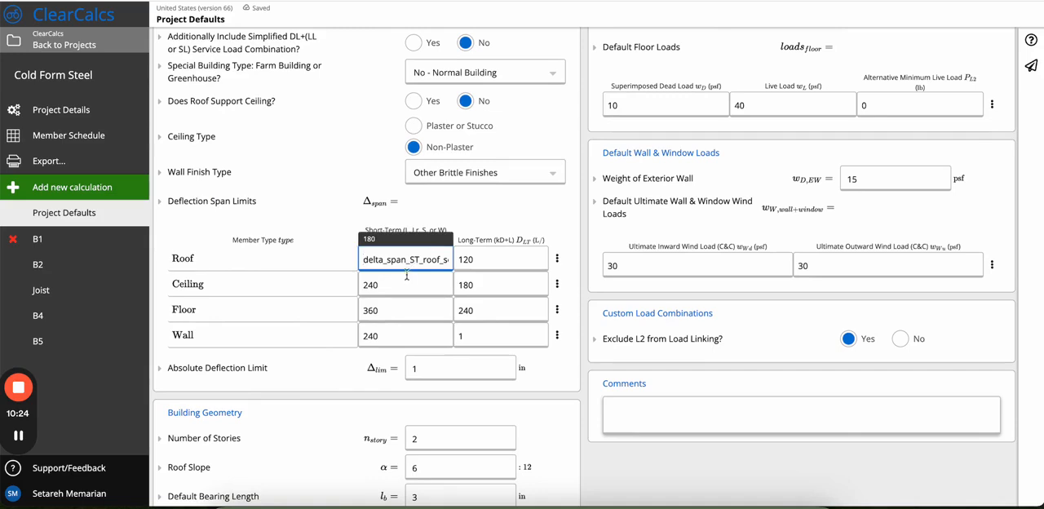
left_click(403, 286)
left_click(395, 314)
left_click(387, 341)
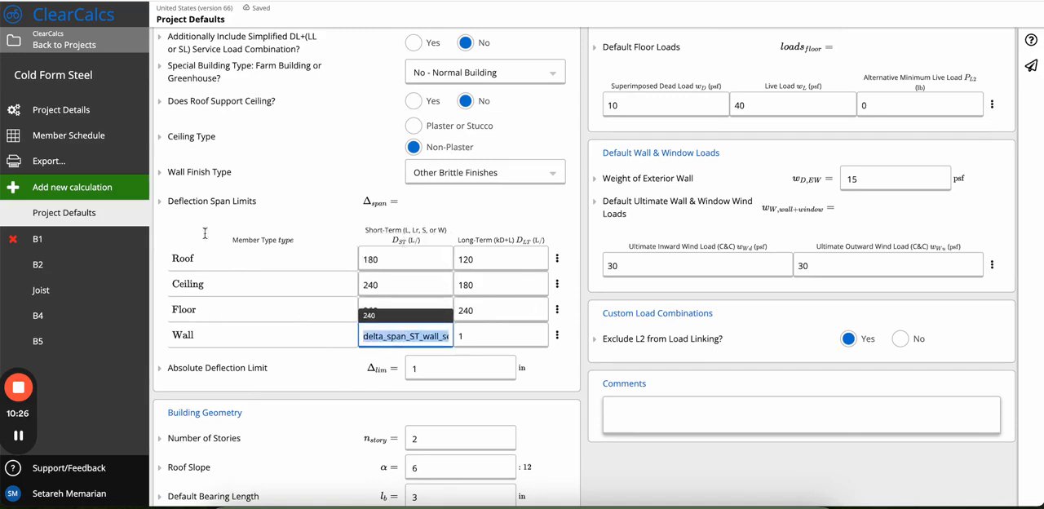
Open calculation B4 and inspect the absolute, span and long-term deflection limit fields in Design Criteria.
left_click(75, 317)
key("ctrl+Up")
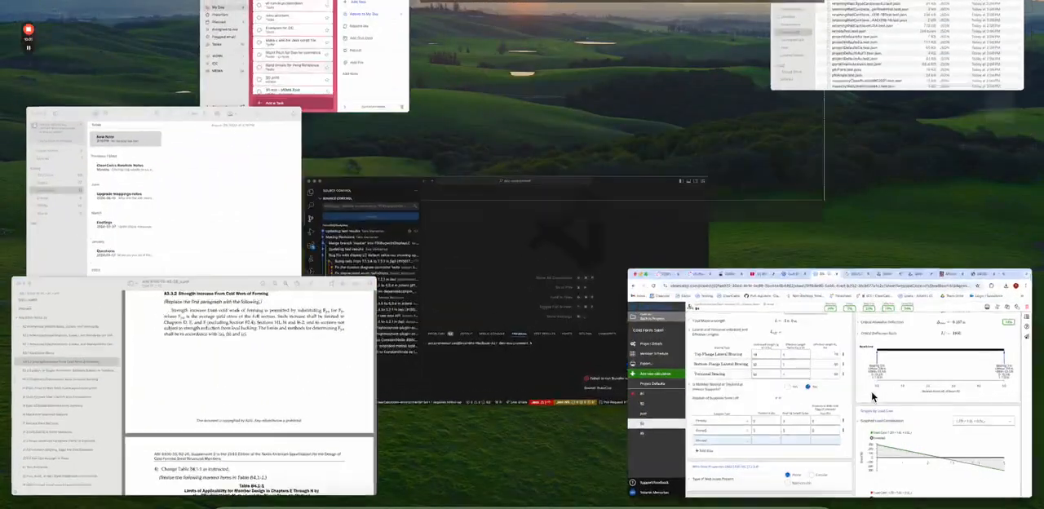
left_click(872, 391)
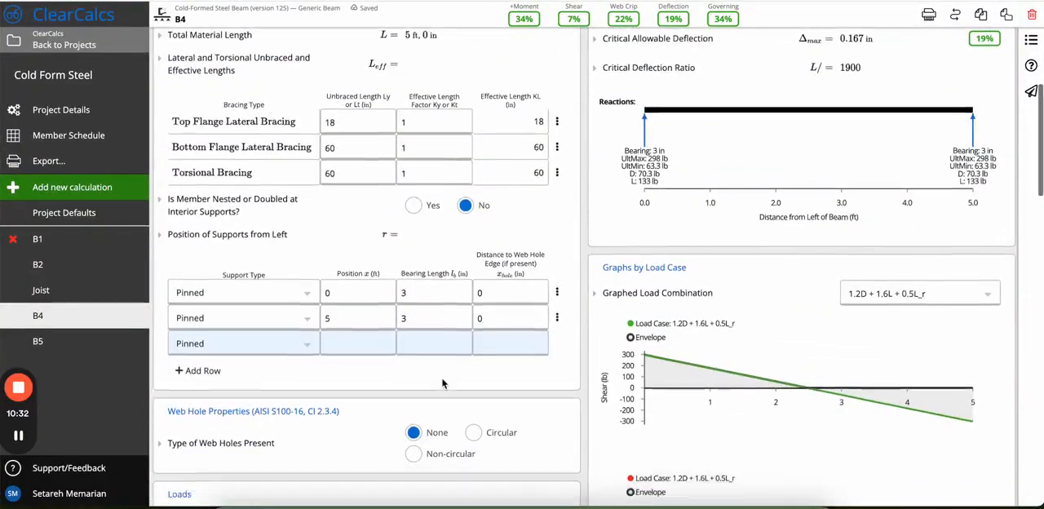
scroll(443, 383, "down", 15)
scroll(443, 383, "up", 3)
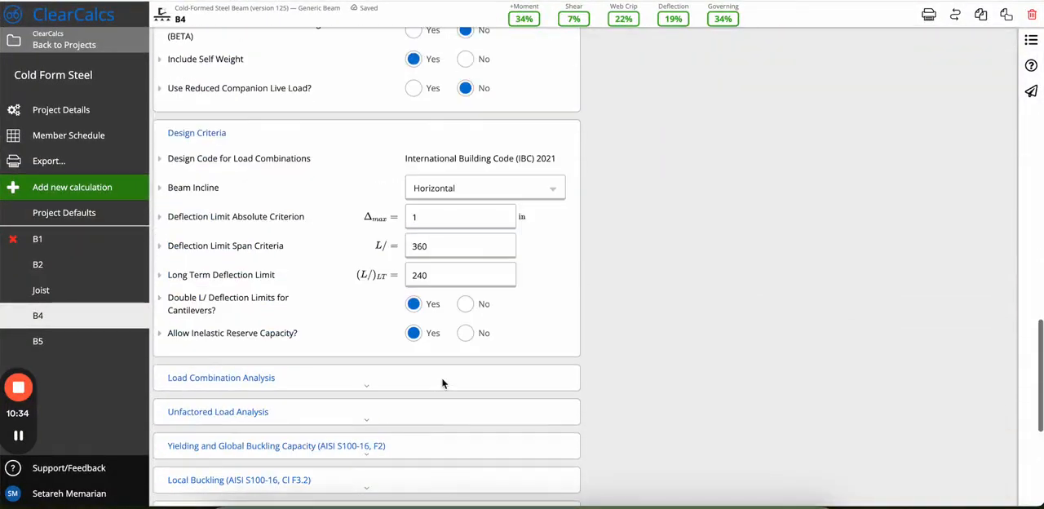
scroll(443, 384, "up", 1)
double_click(469, 272)
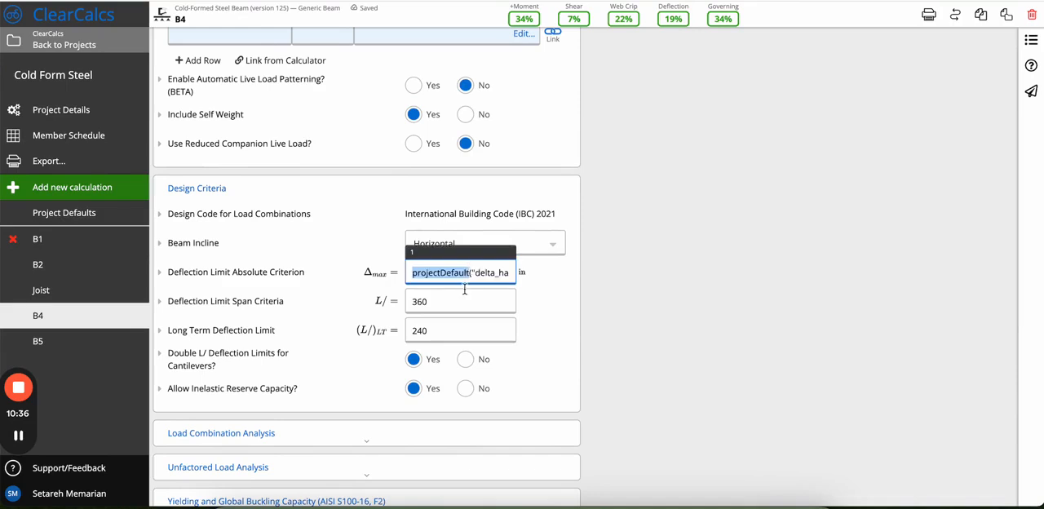
left_click(464, 296)
left_click(447, 331)
left_click(446, 277)
Set the Deflection Limit Span Criteria of B4 to L/500, overriding the project default.
left_click(443, 295)
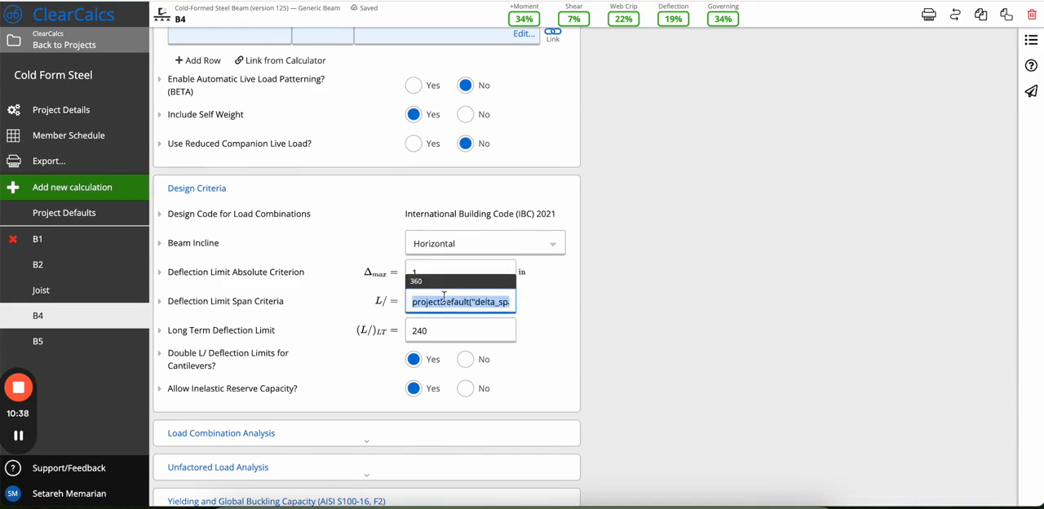
type("500")
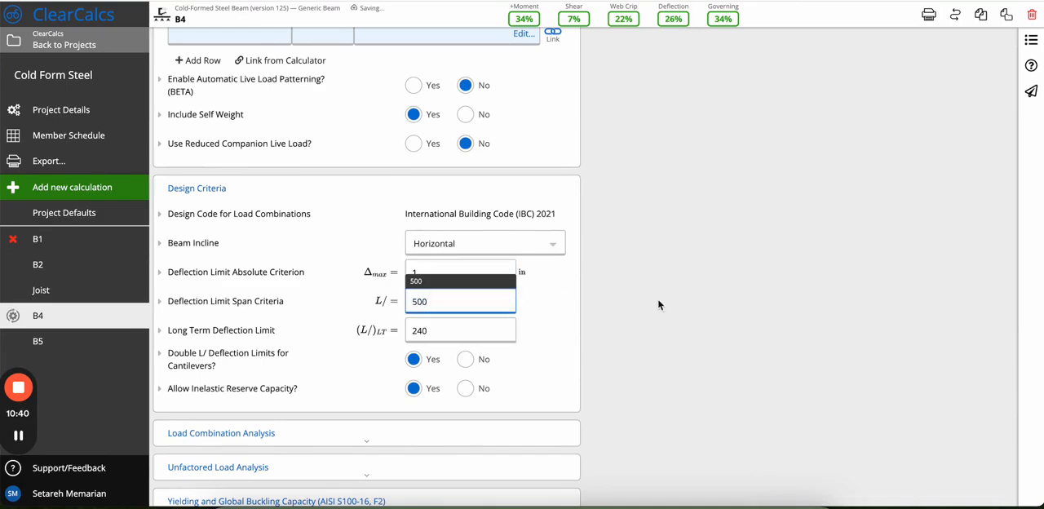
left_click(658, 304)
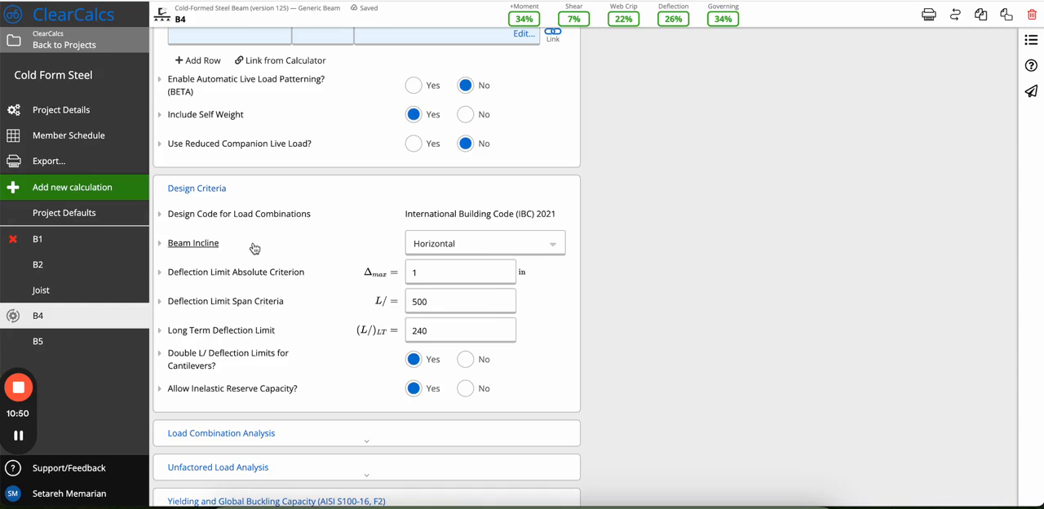
Check the design code for load combinations, and review the IBC editions and alternative design codes offered in Project Defaults.
left_click_drag(407, 215, 559, 219)
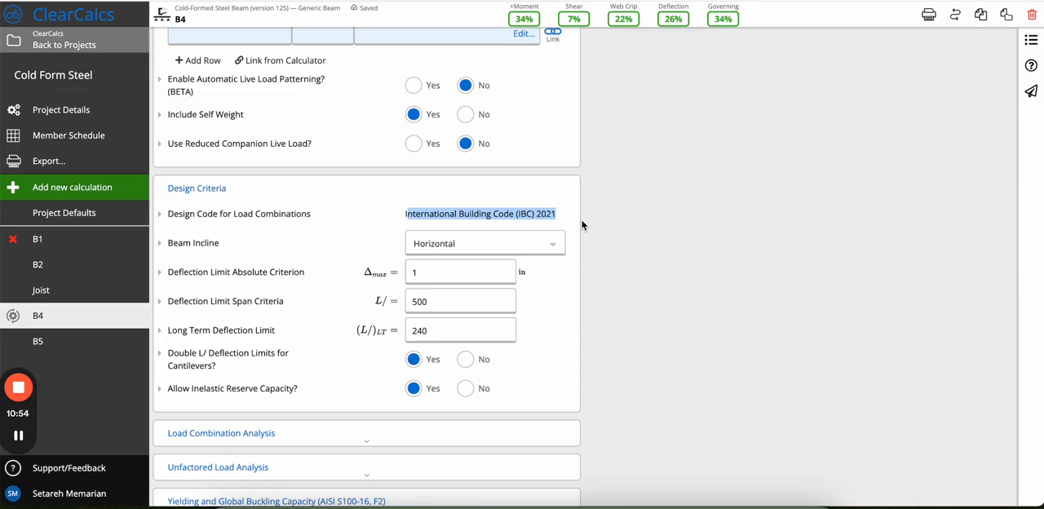
left_click(80, 211)
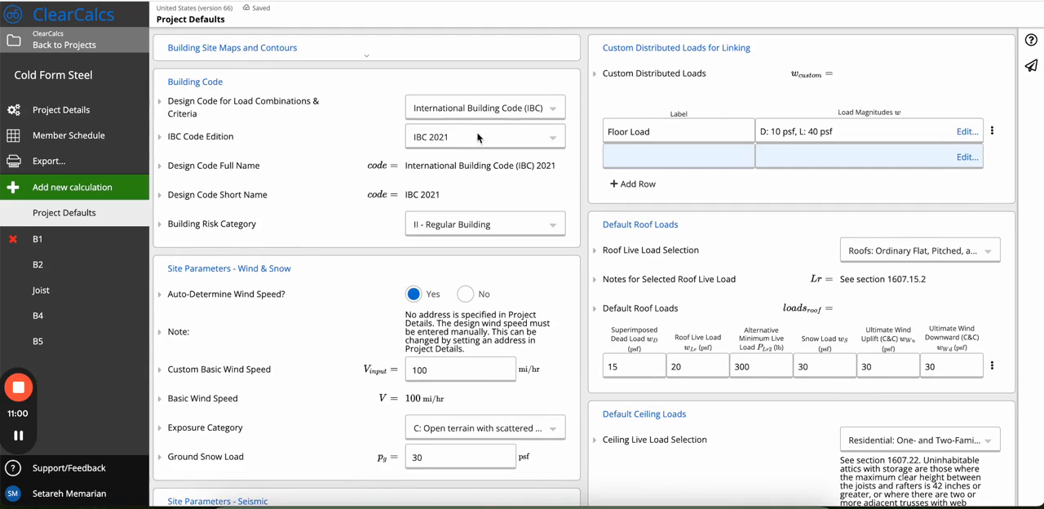
left_click(479, 137)
left_click(464, 156)
left_click(466, 112)
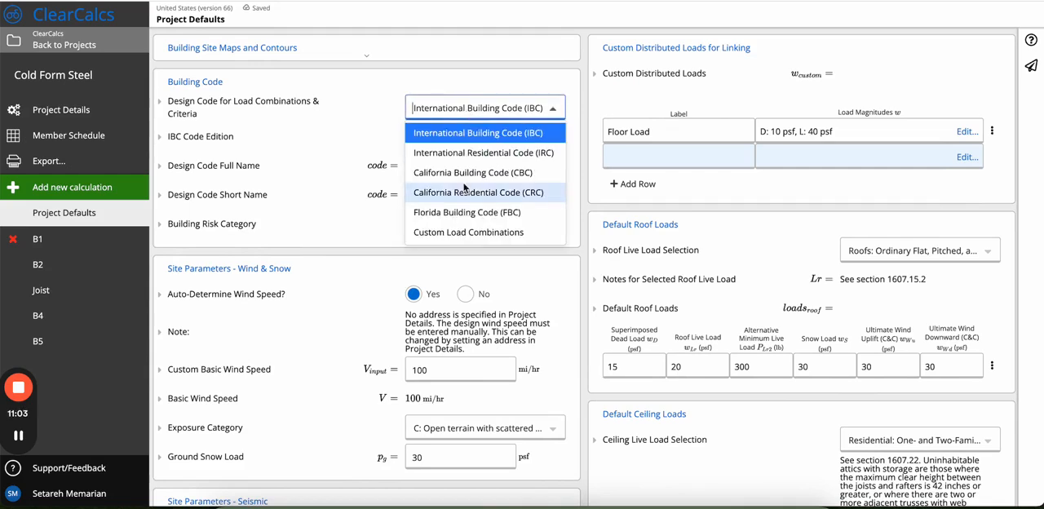
left_click(433, 93)
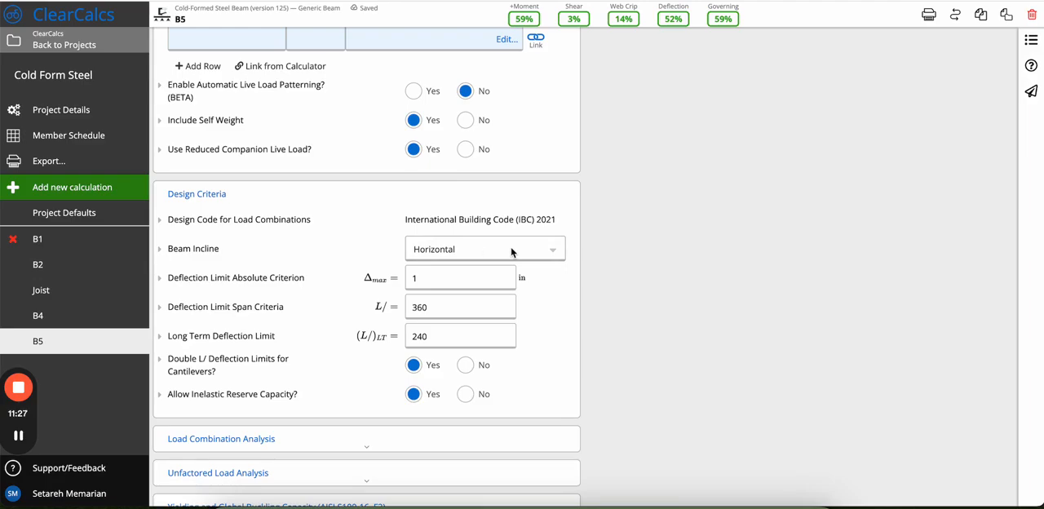
Set the Beam Incline of B5 to Simple Slope and review its key properties, supports and load diagrams.
left_click(511, 247)
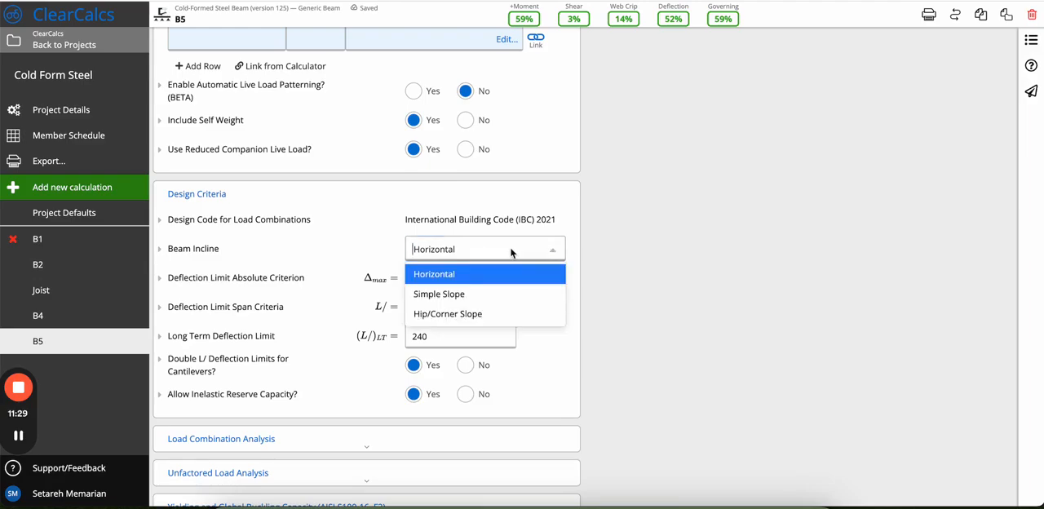
left_click(462, 308)
scroll(463, 173, "up", 5)
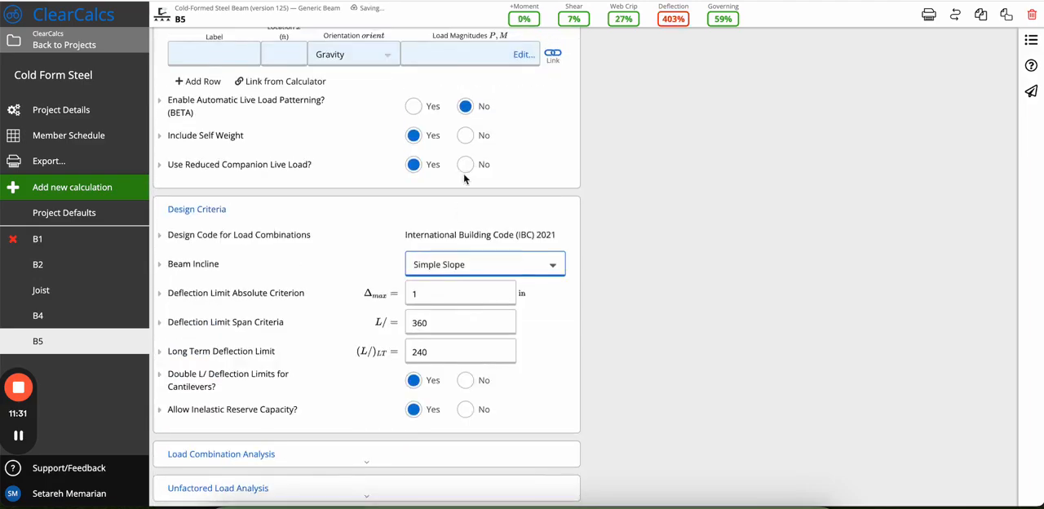
scroll(463, 174, "up", 3)
scroll(463, 174, "down", 5)
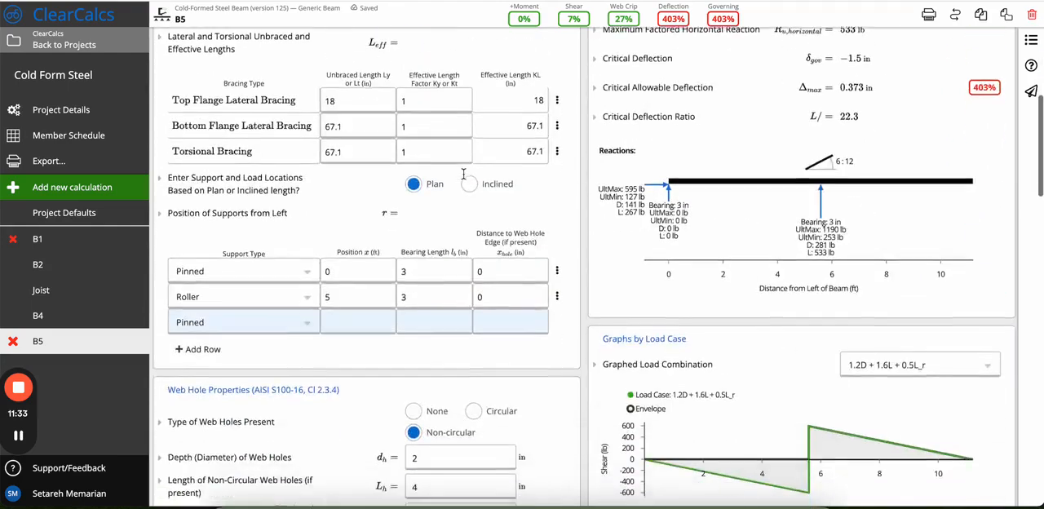
scroll(463, 174, "up", 3)
scroll(464, 173, "down", 8)
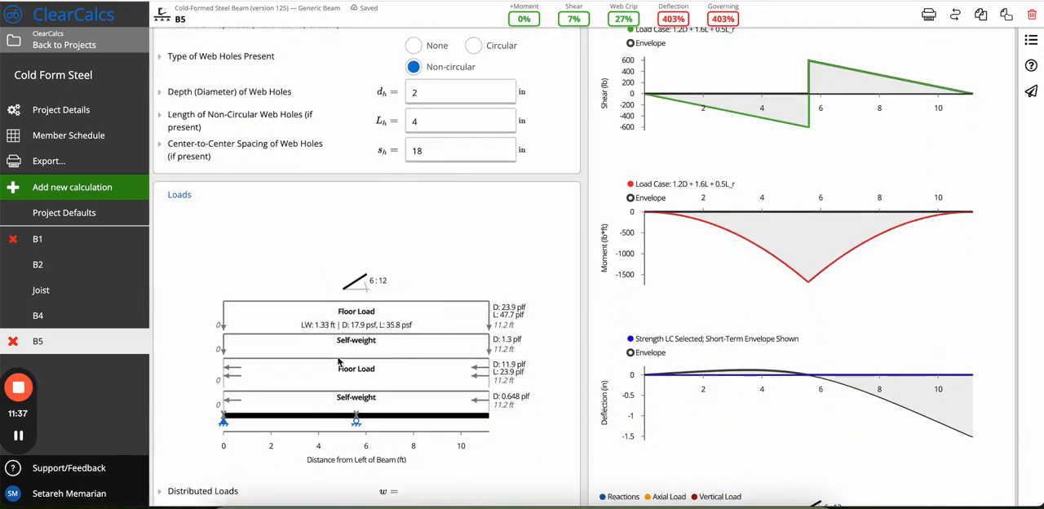
scroll(403, 373, "up", 9)
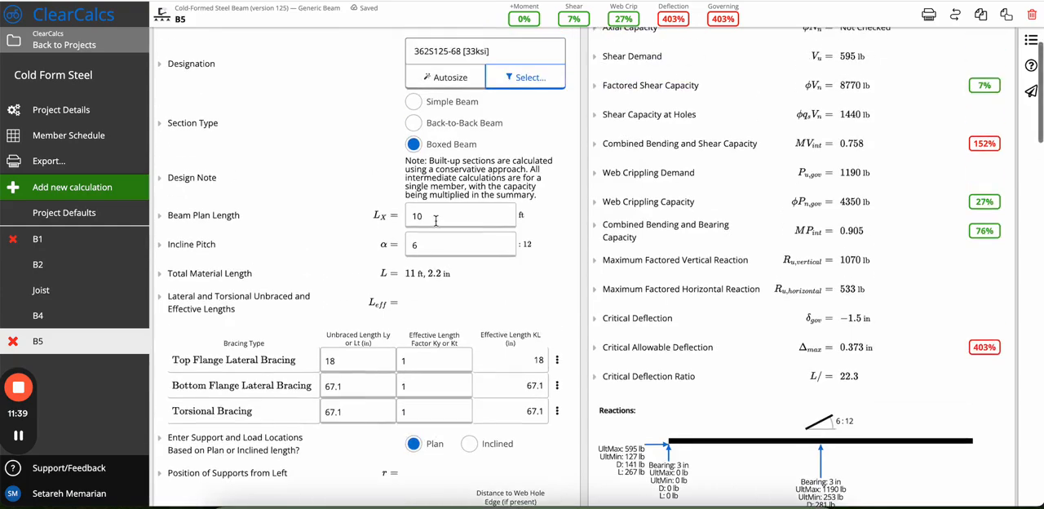
scroll(204, 286, "down", 15)
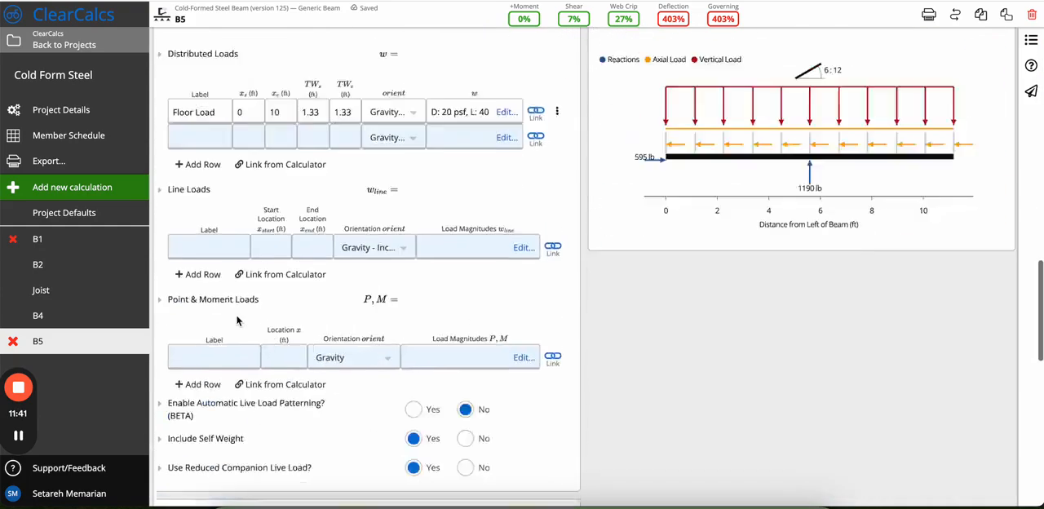
scroll(236, 315, "up", 3)
Change the Beam Incline of B5 to Hip/Corner Slope and look over the sections below Design Criteria.
left_click(425, 200)
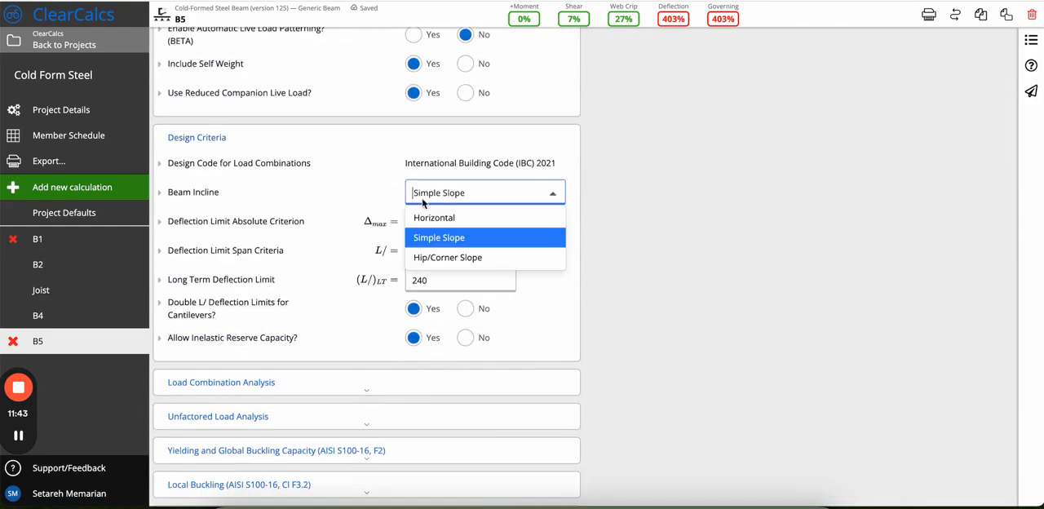
left_click(426, 257)
scroll(457, 327, "down", 2)
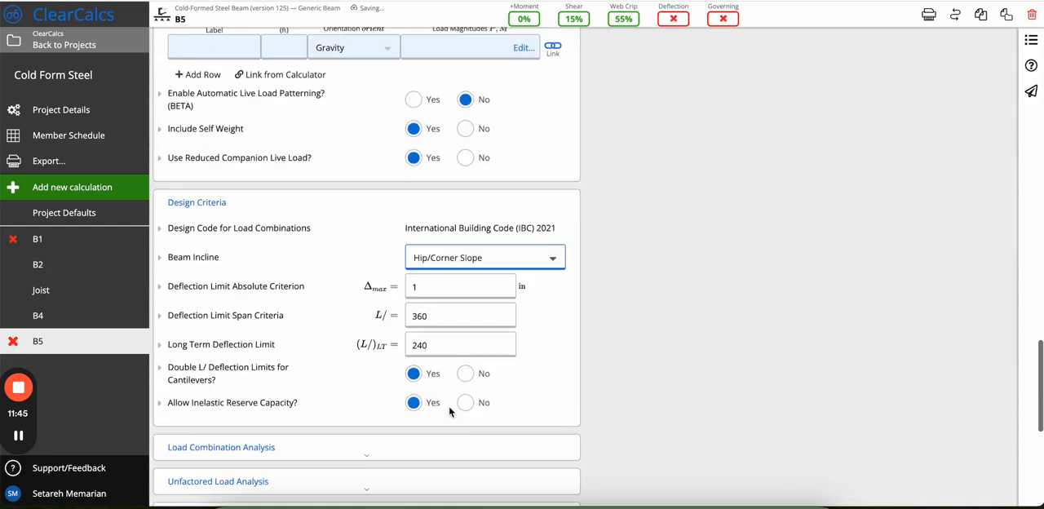
scroll(450, 412, "down", 3)
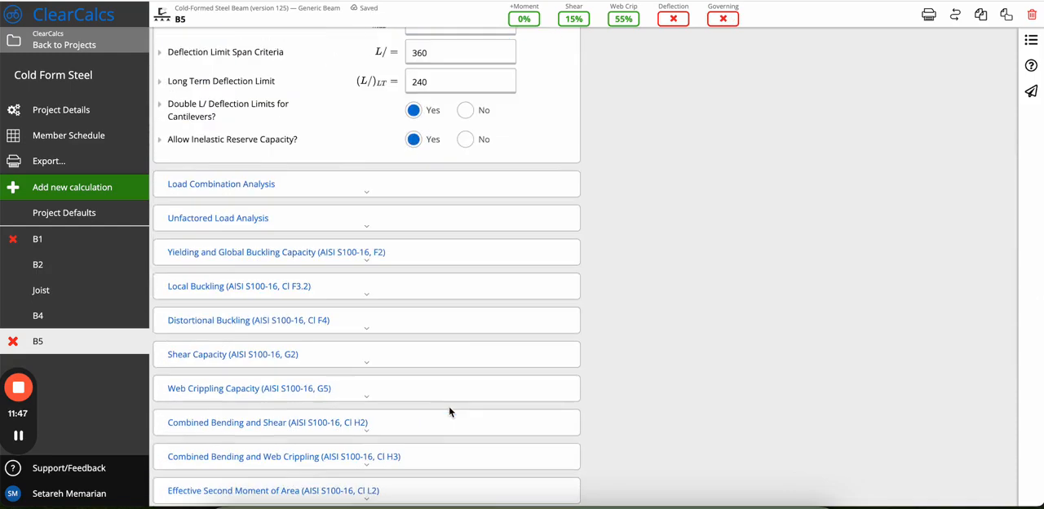
Read the description of the Allow Inelastic Reserve Capacity option in Design Criteria, and collapse it again.
scroll(449, 412, "up", 2)
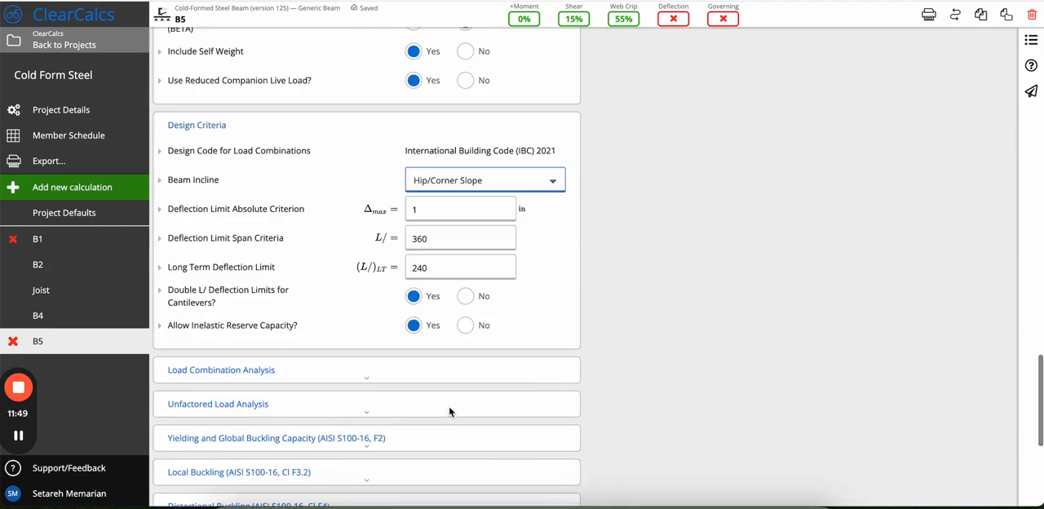
left_click(263, 331)
scroll(248, 424, "down", 2)
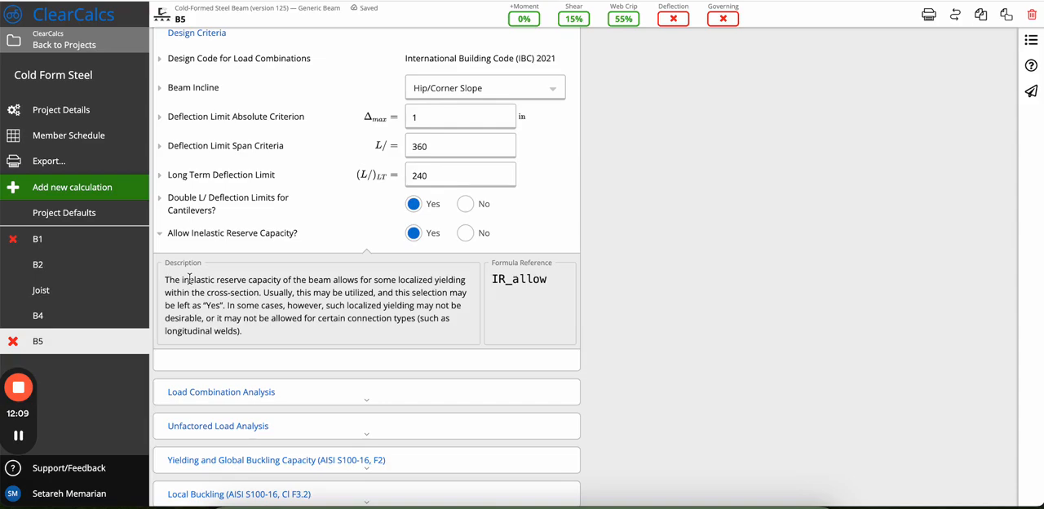
left_click(176, 238)
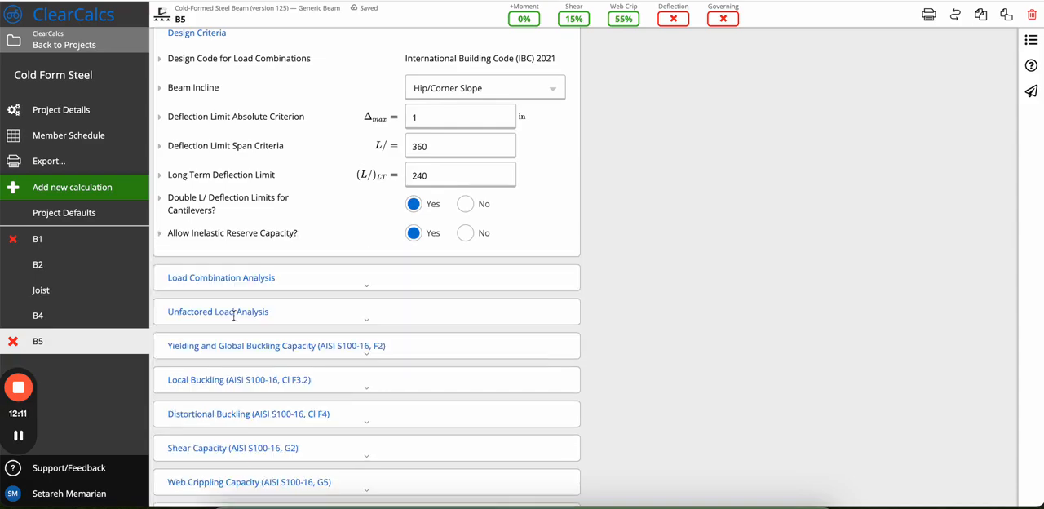
Examine the Negative Moment Capacity entry in the Summary, including its equation and check message, and collapse it again.
scroll(234, 315, "up", 15)
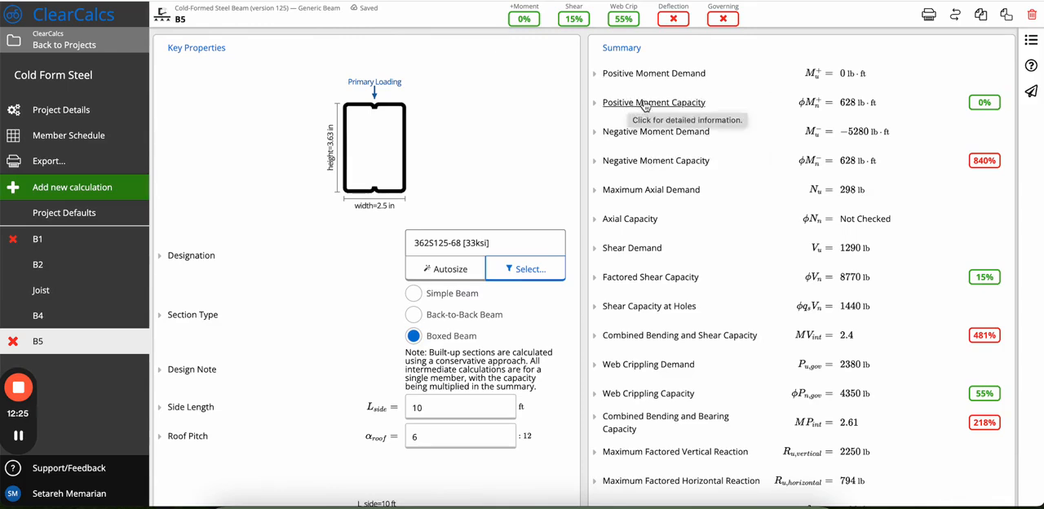
left_click(627, 161)
scroll(571, 179, "down", 2)
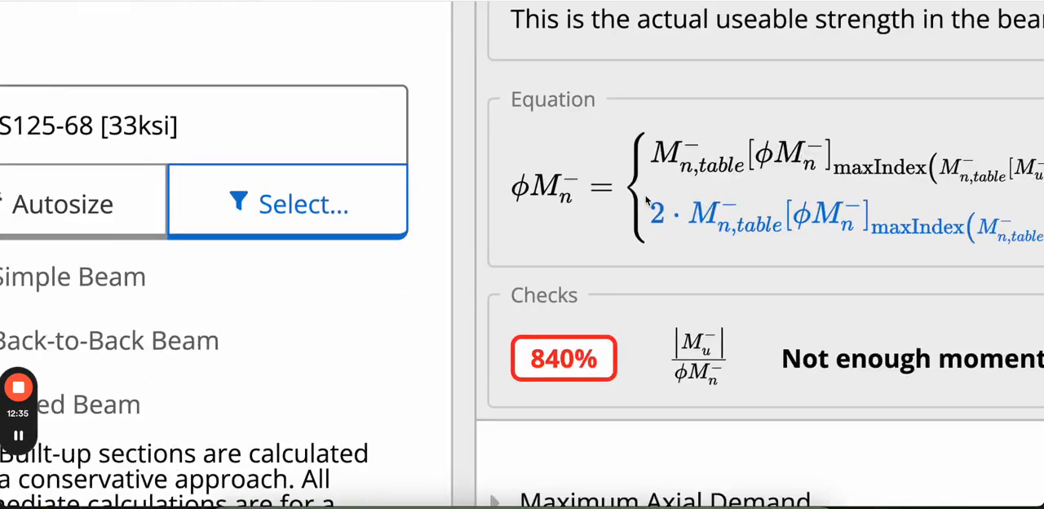
left_click_drag(255, 148, 715, 208)
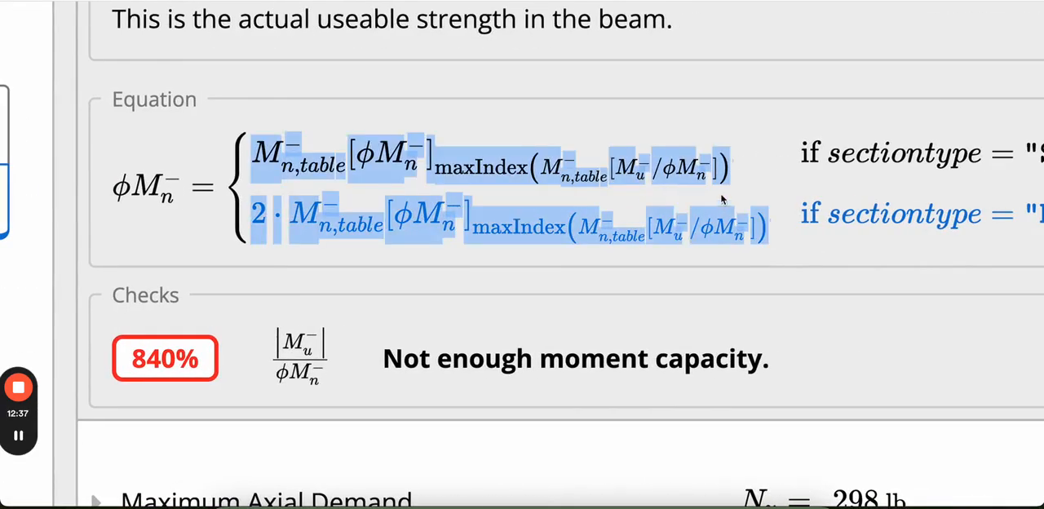
left_click(721, 198)
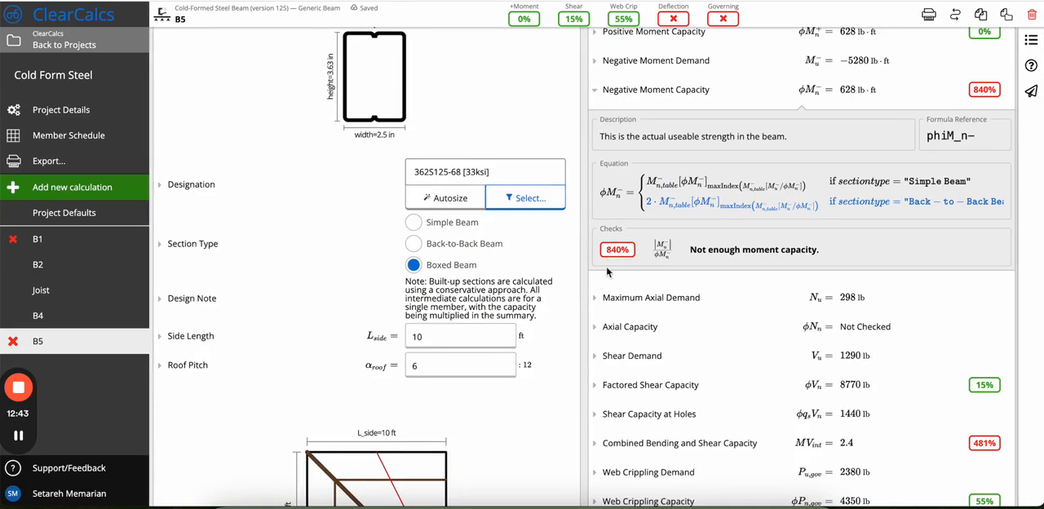
left_click_drag(693, 253, 838, 256)
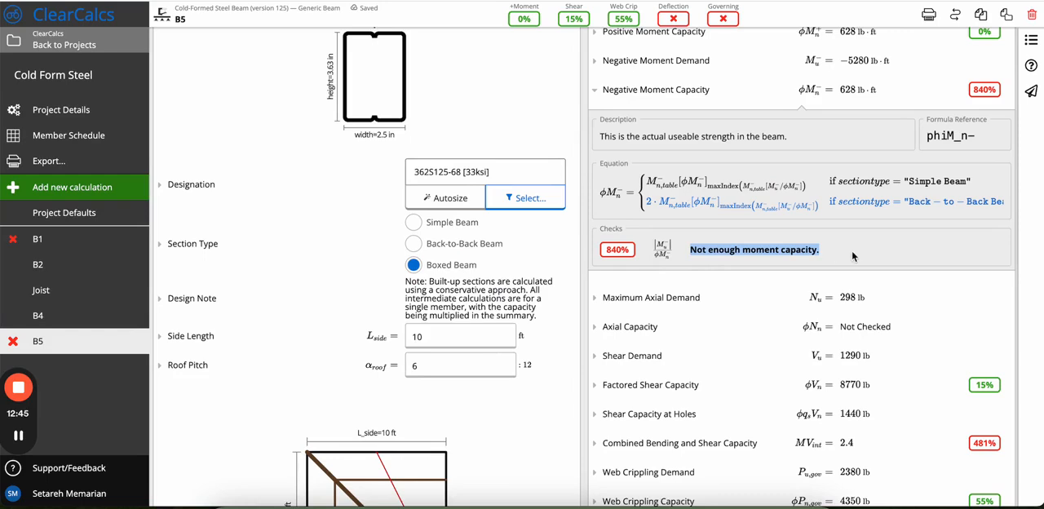
left_click(853, 258)
left_click(605, 91)
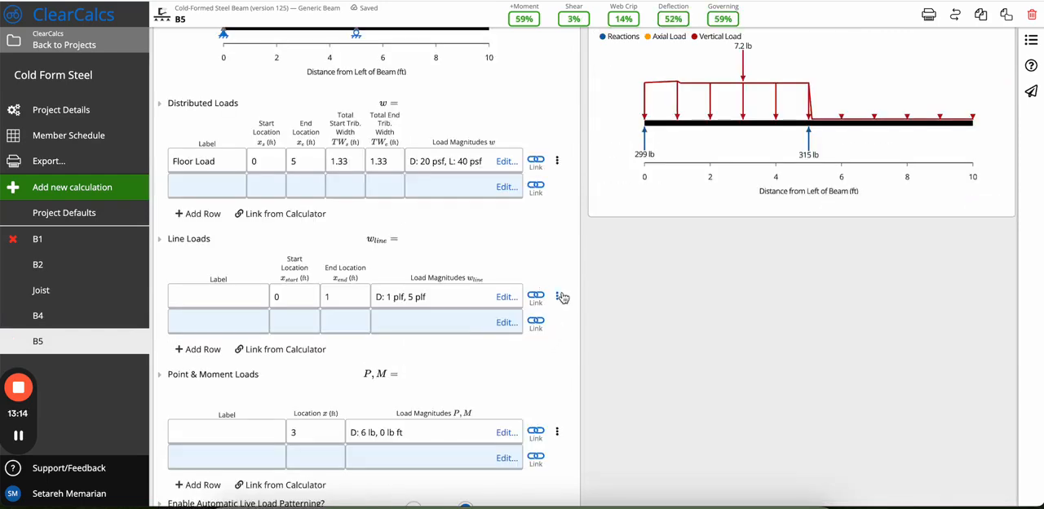
Delete the existing line load row and the existing point load row from the loads of B5.
left_click(558, 297)
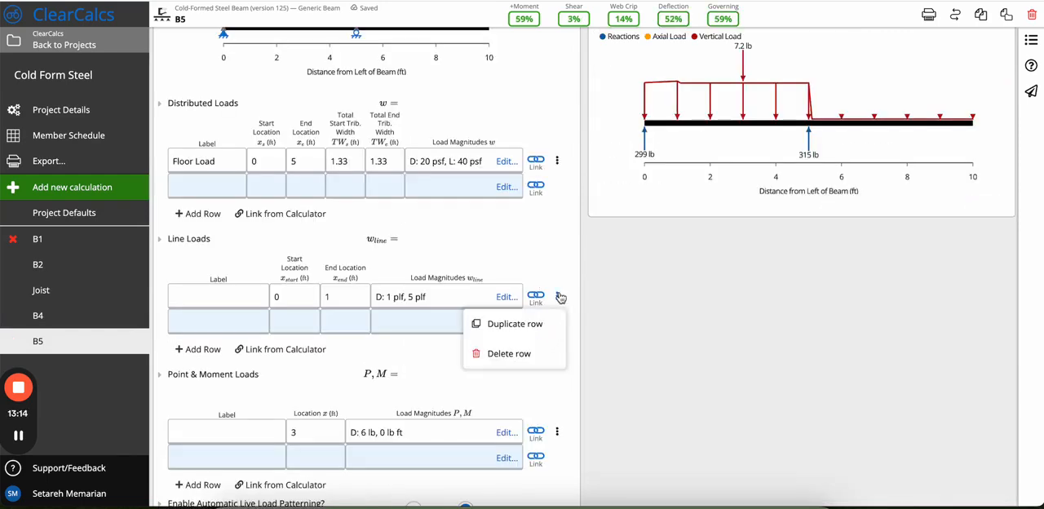
left_click(526, 355)
scroll(530, 359, "down", 1)
left_click(558, 384)
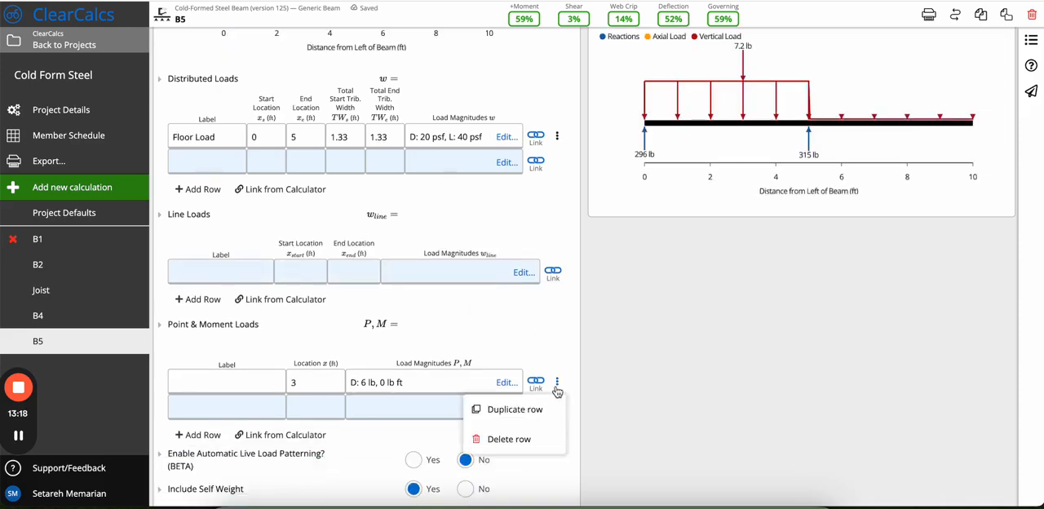
left_click(509, 439)
scroll(531, 327, "down", 1)
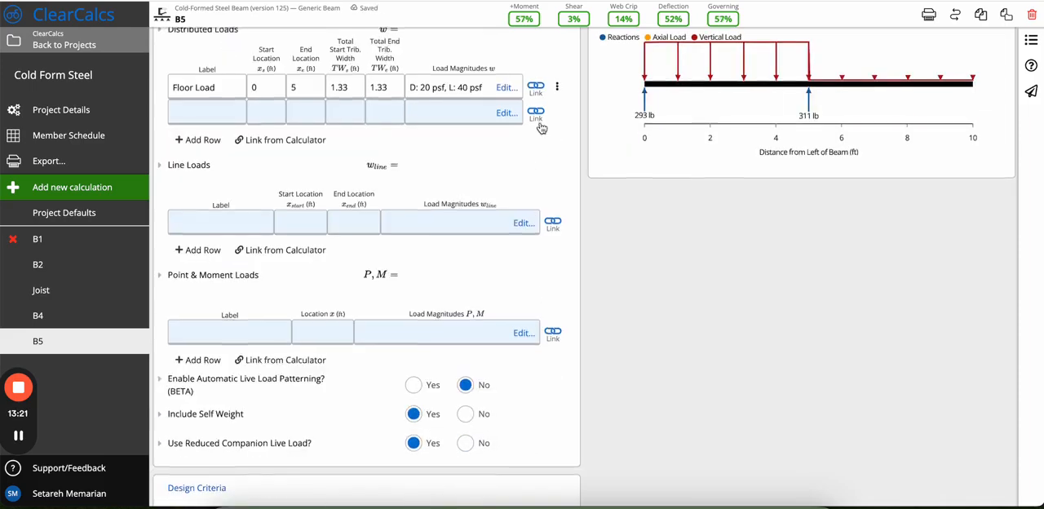
Review the Summary results, key properties and reactions diagram of B5.
scroll(620, 327, "up", 6)
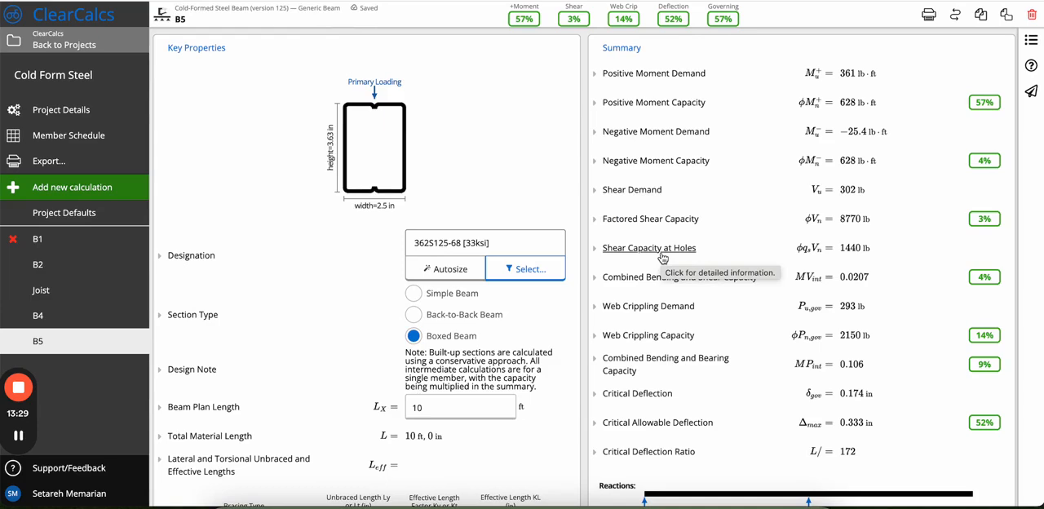
scroll(663, 258, "down", 3)
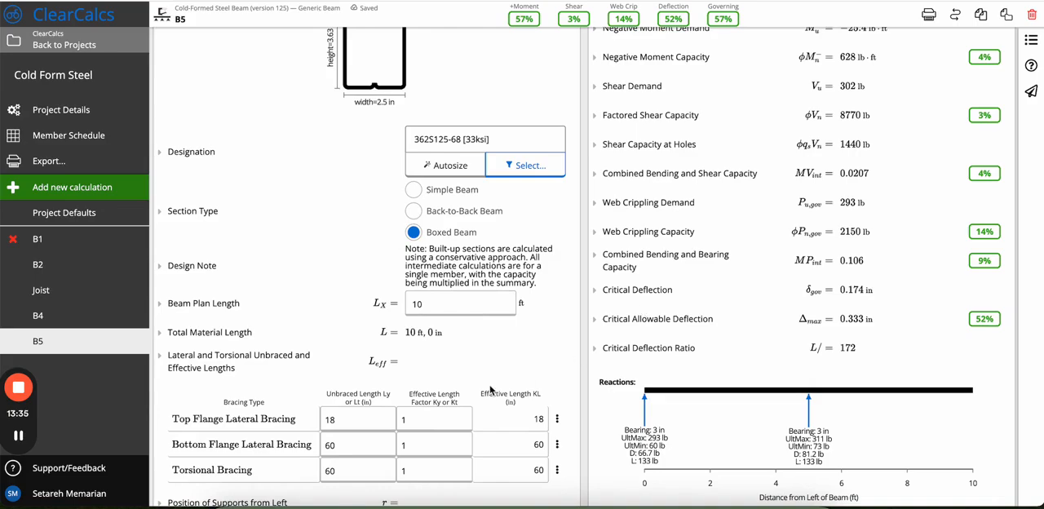
scroll(769, 73, "up", 3)
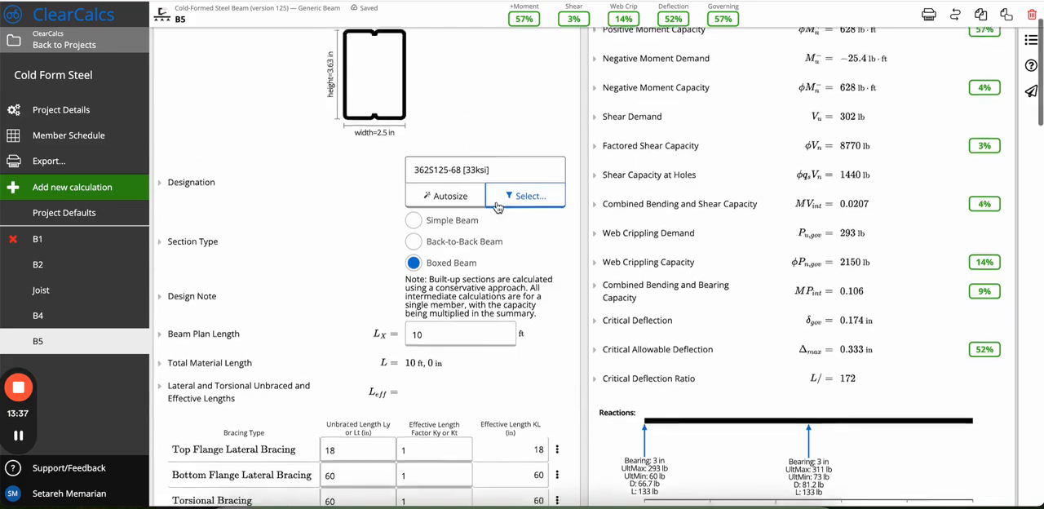
Examine the Load Combination Analysis and Unfactored Load Analysis sections of B5, collapsing each one again.
scroll(370, 374, "down", 20)
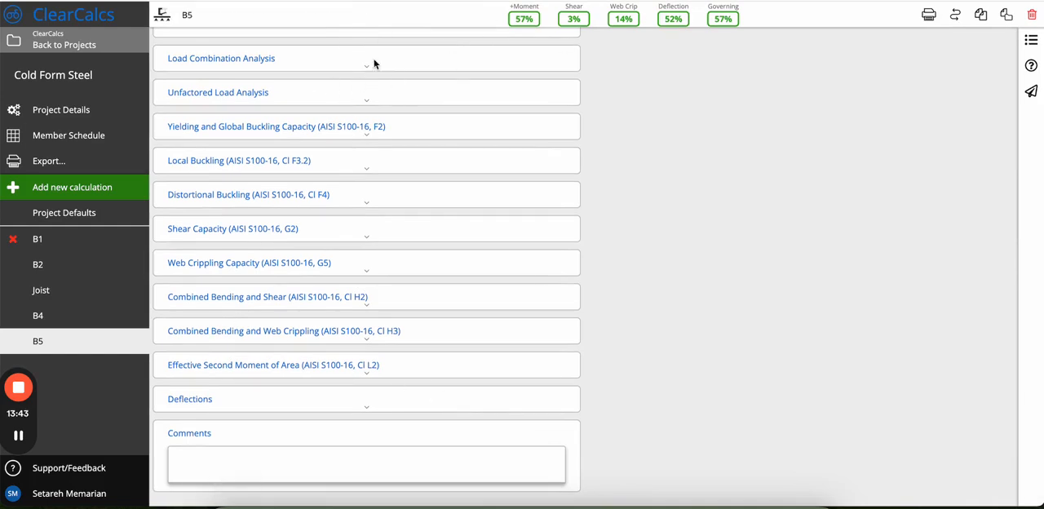
left_click(337, 66)
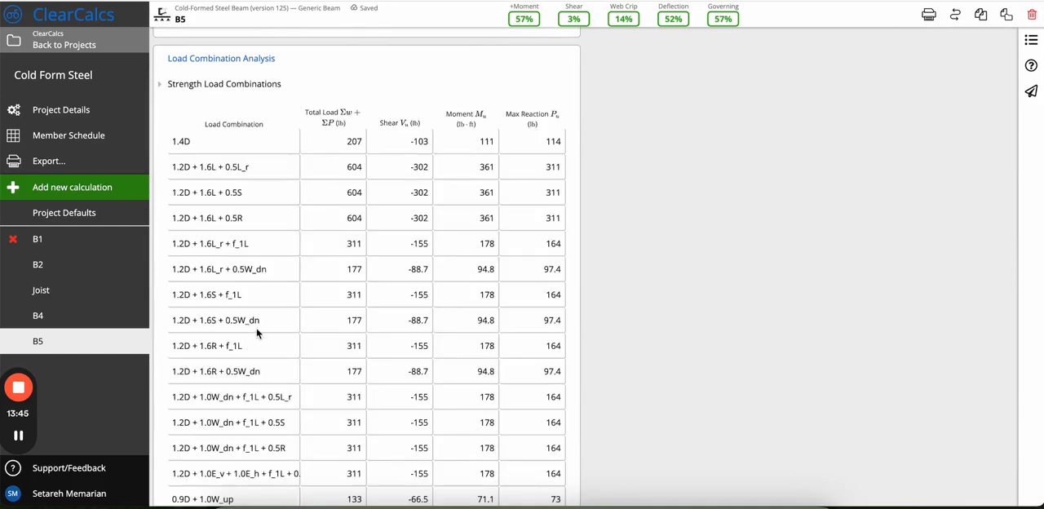
left_click(372, 60)
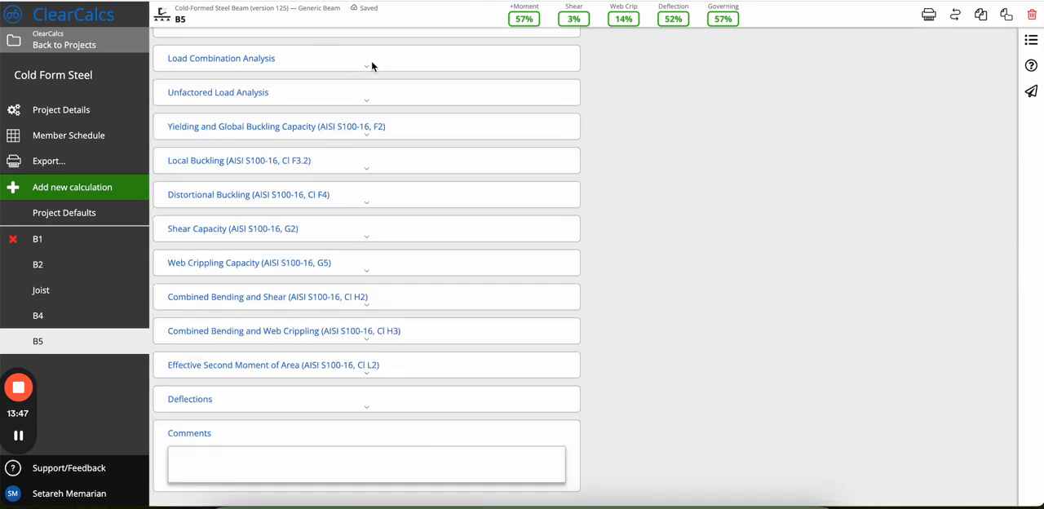
left_click(311, 95)
left_click(312, 95)
Examine the short-term and long-term deflections per span in the Deflections section, and collapse it again.
left_click(308, 396)
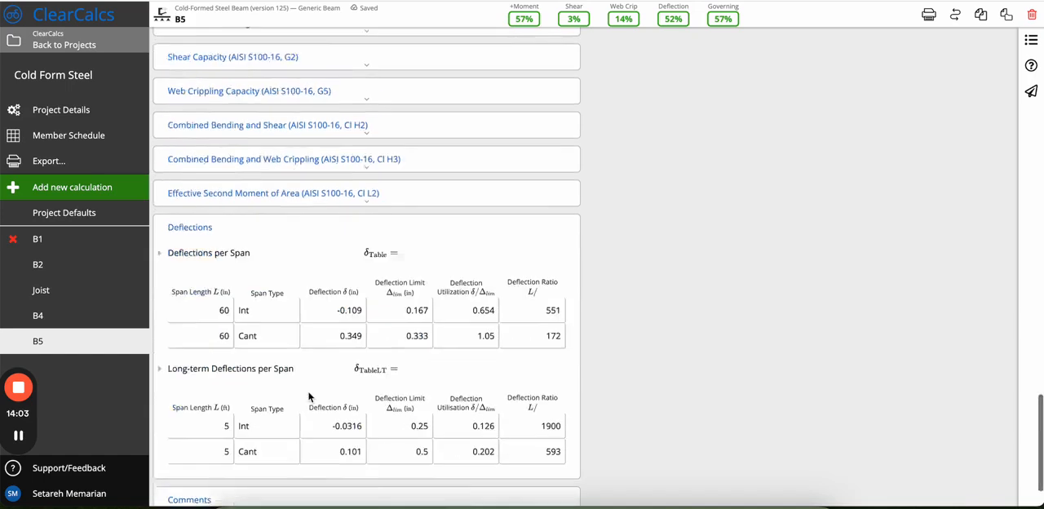
scroll(283, 264, "down", 2)
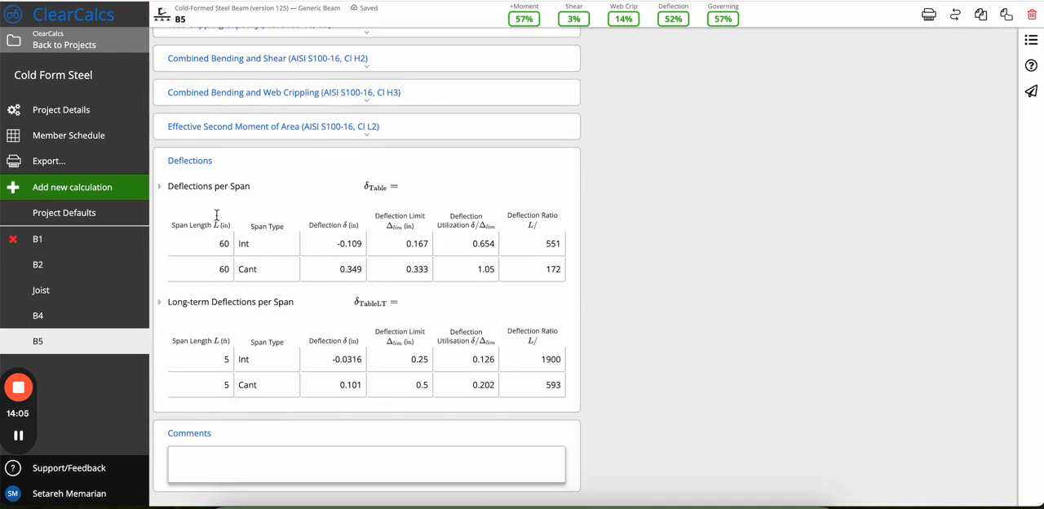
left_click(263, 167)
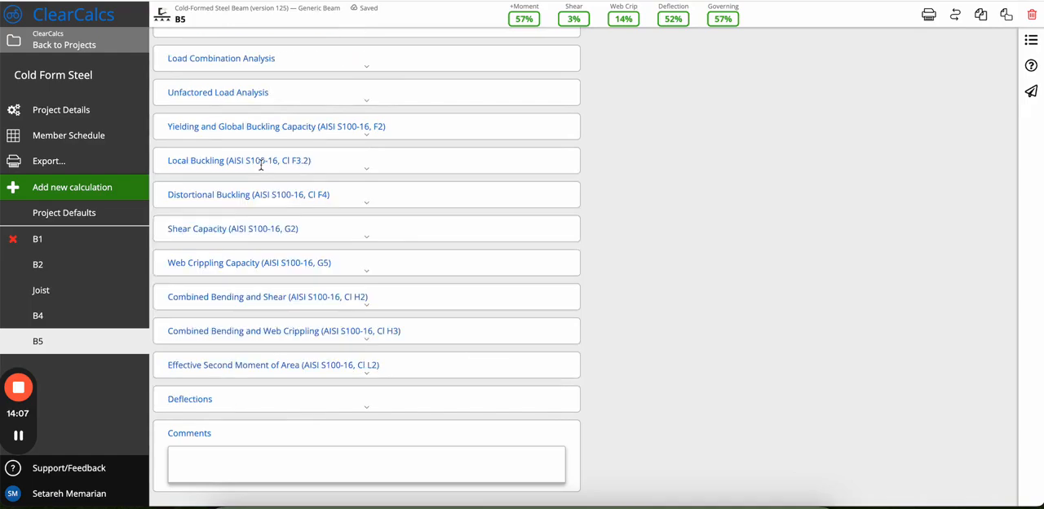
Set the B5 sheet to the Detailed view in its sheet details, and close the details.
scroll(262, 168, "up", 15)
scroll(682, 190, "down", 1)
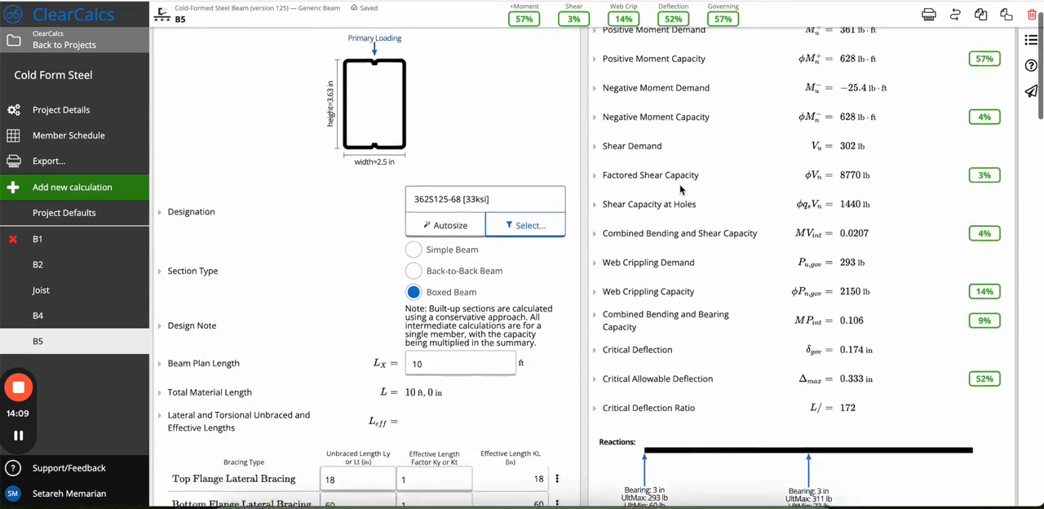
scroll(681, 191, "up", 1)
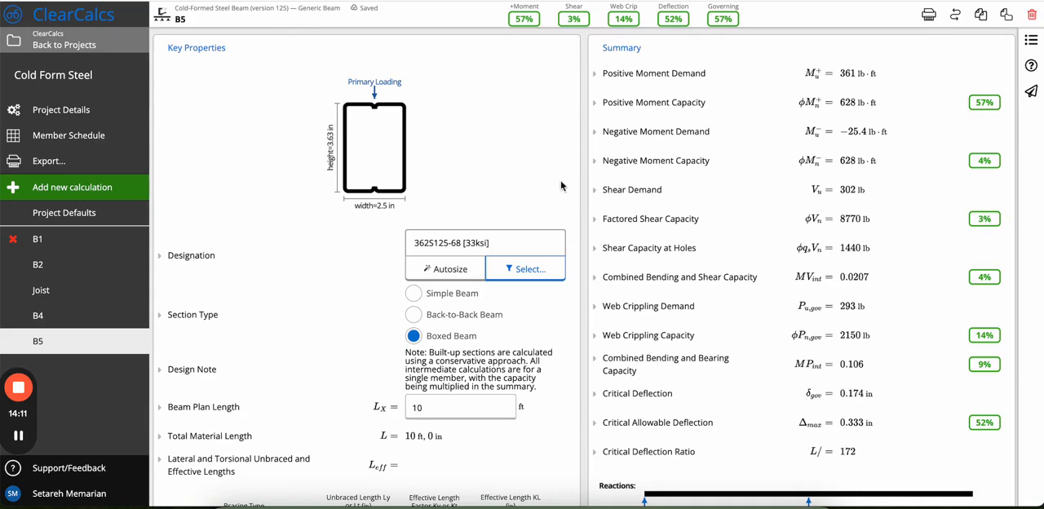
left_click(1033, 42)
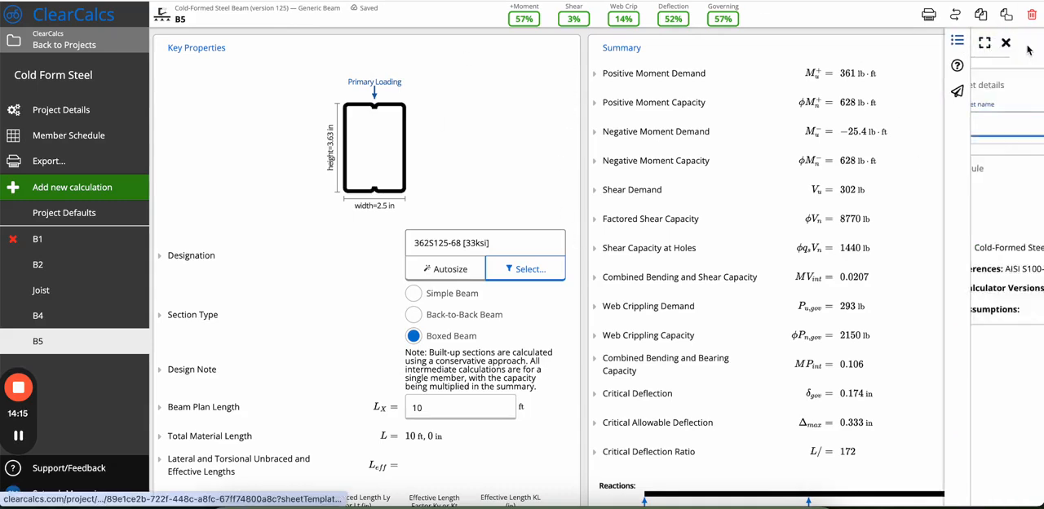
left_click(1012, 86)
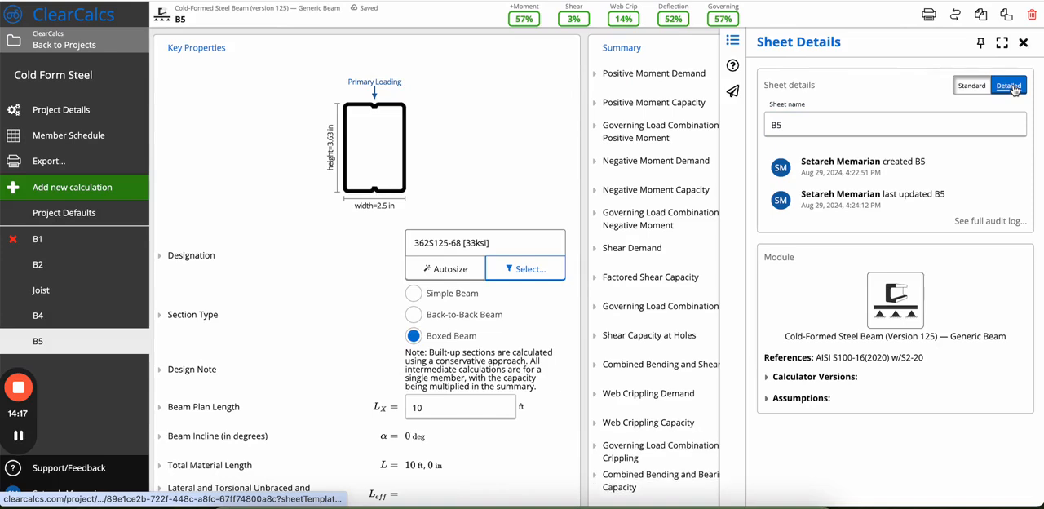
left_click(581, 87)
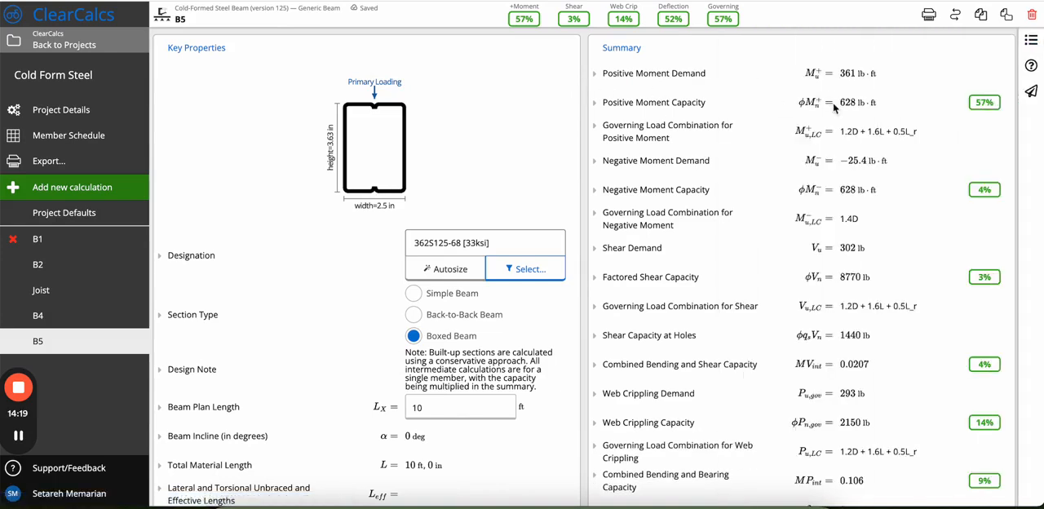
Examine the governing load combinations for moment, shear, web crippling and deflection in the Summary.
left_click_drag(788, 133, 934, 134)
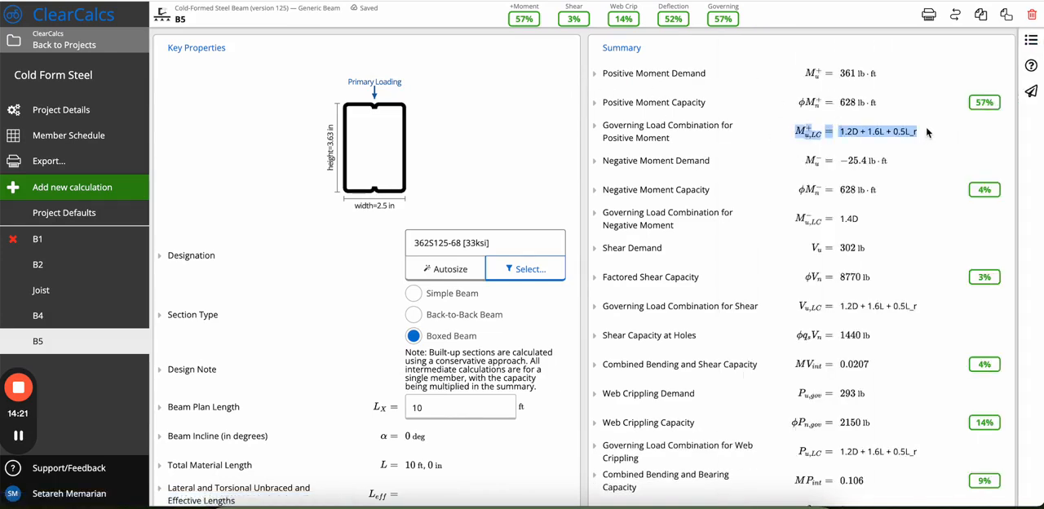
left_click(927, 132)
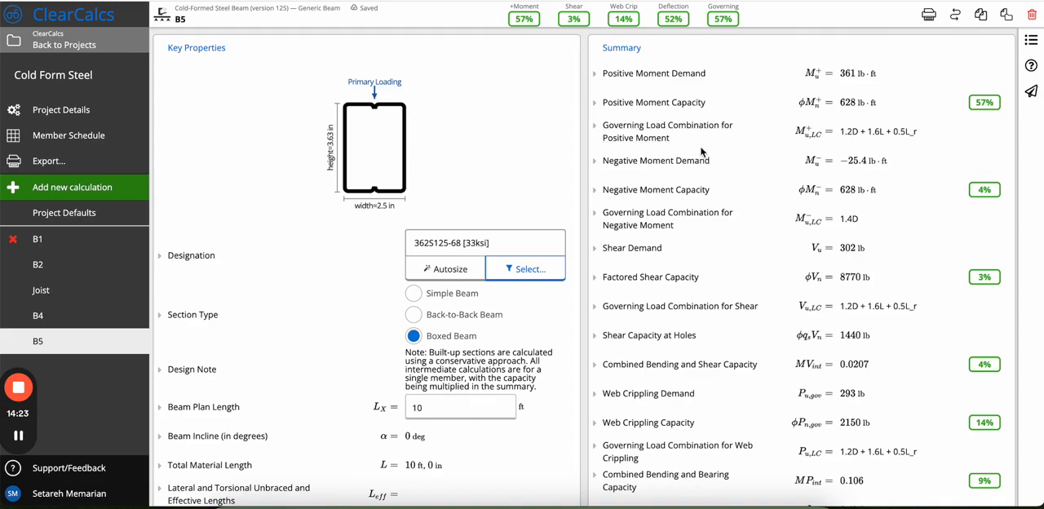
scroll(801, 332, "down", 5)
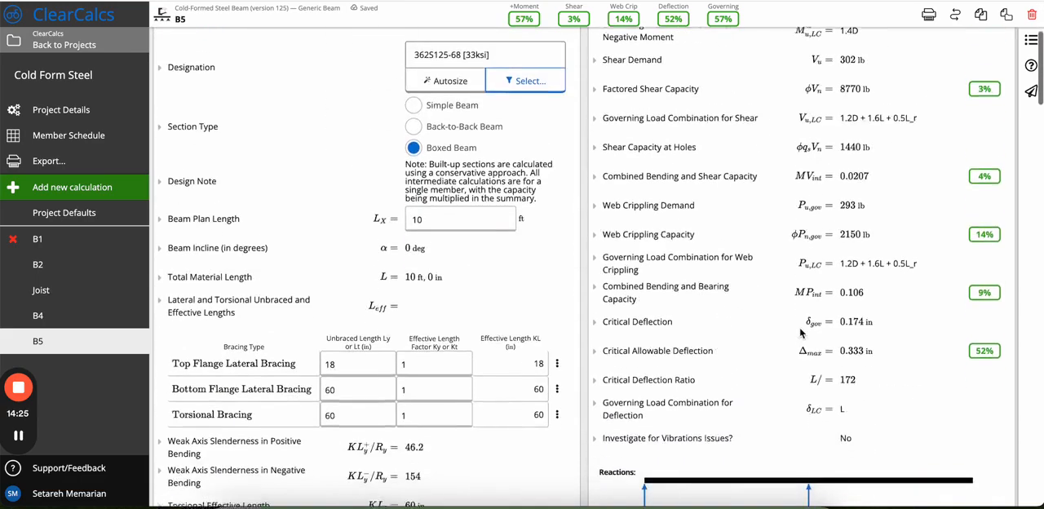
scroll(801, 333, "up", 4)
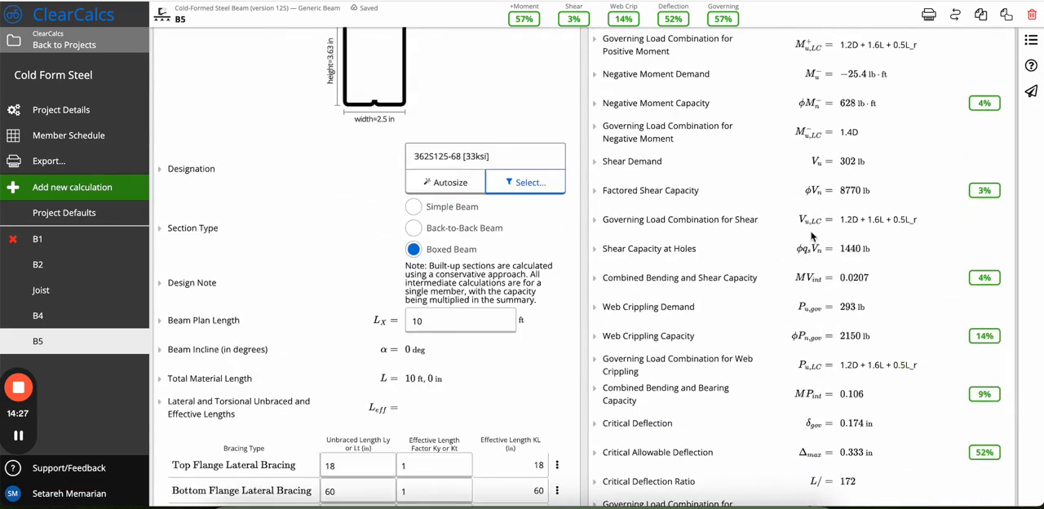
scroll(812, 237, "up", 1)
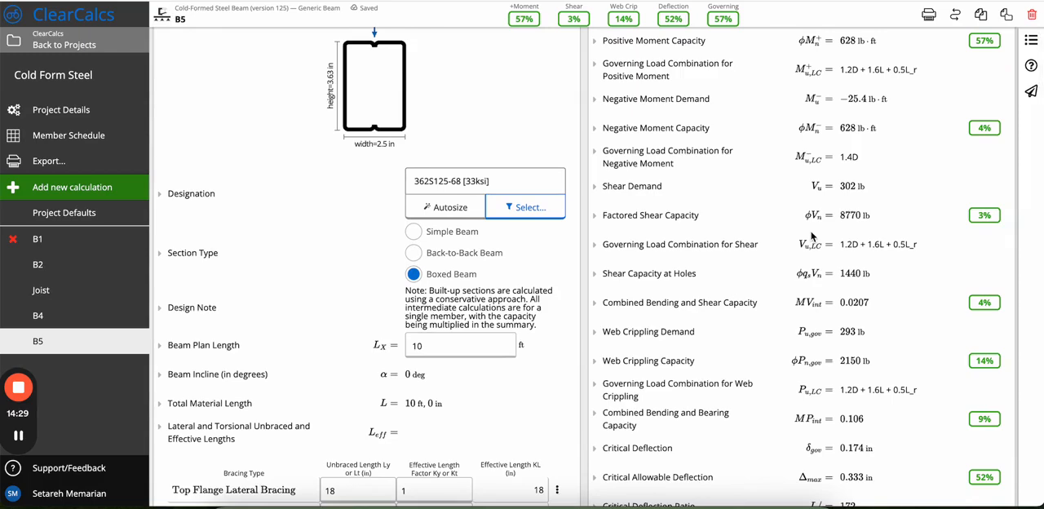
scroll(812, 237, "up", 1)
scroll(812, 236, "down", 6)
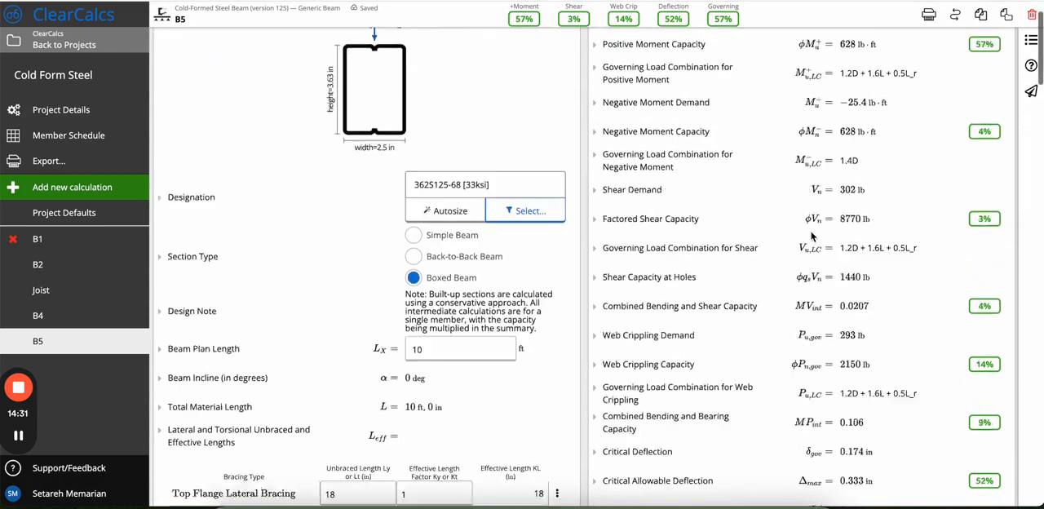
Examine the shear, moment and deflection graphs of B5 and look through the load combinations available for graphing.
scroll(812, 237, "down", 1)
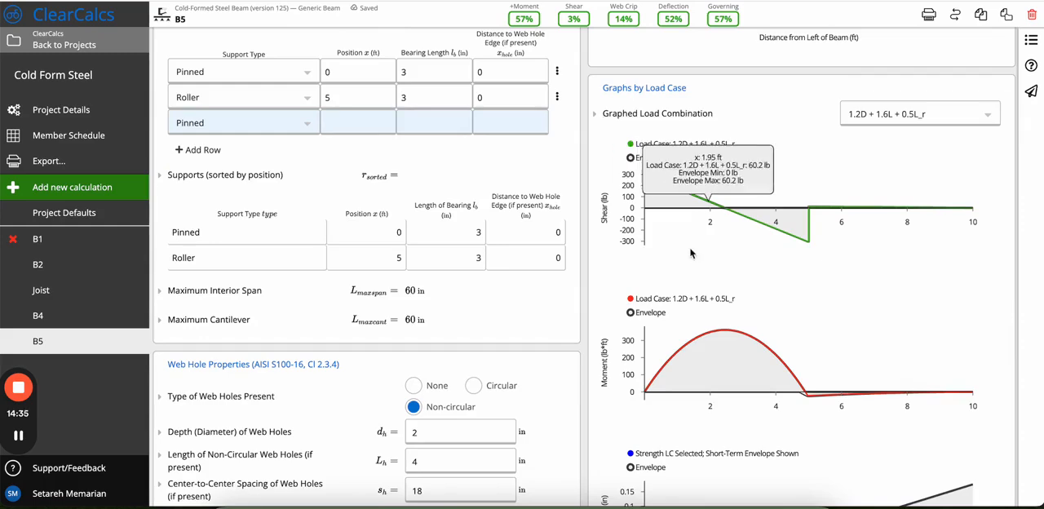
scroll(692, 244, "down", 1)
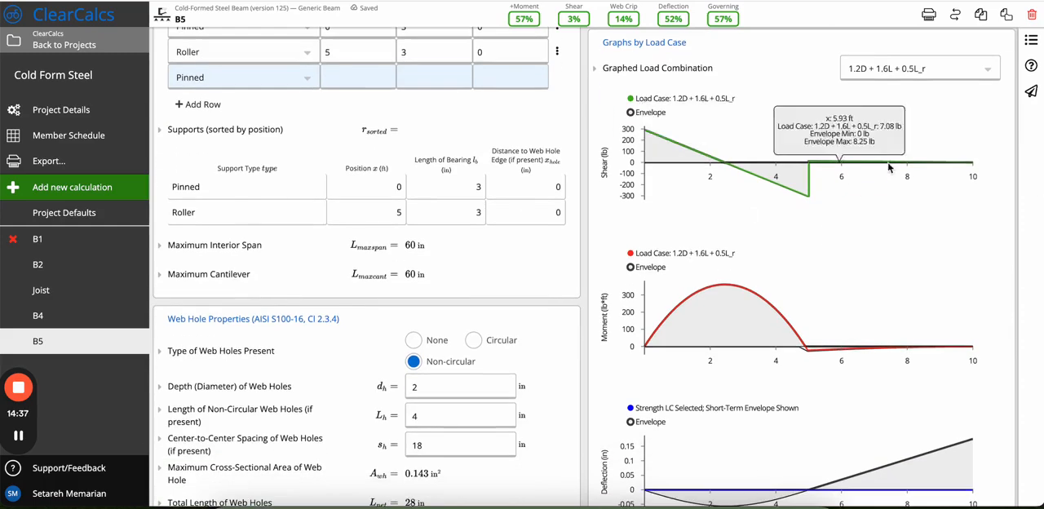
left_click(909, 72)
scroll(916, 306, "down", 2)
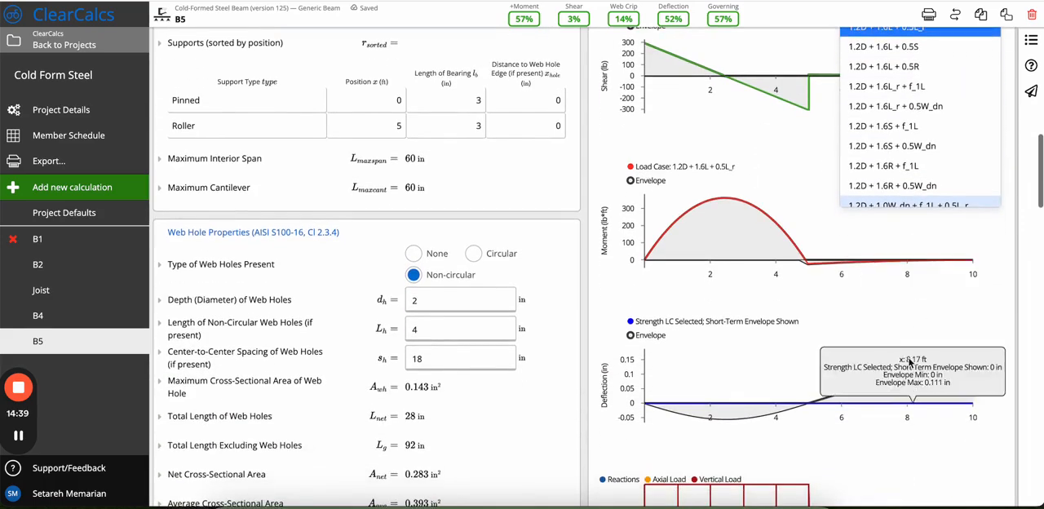
scroll(881, 269, "up", 3)
scroll(880, 261, "down", 3)
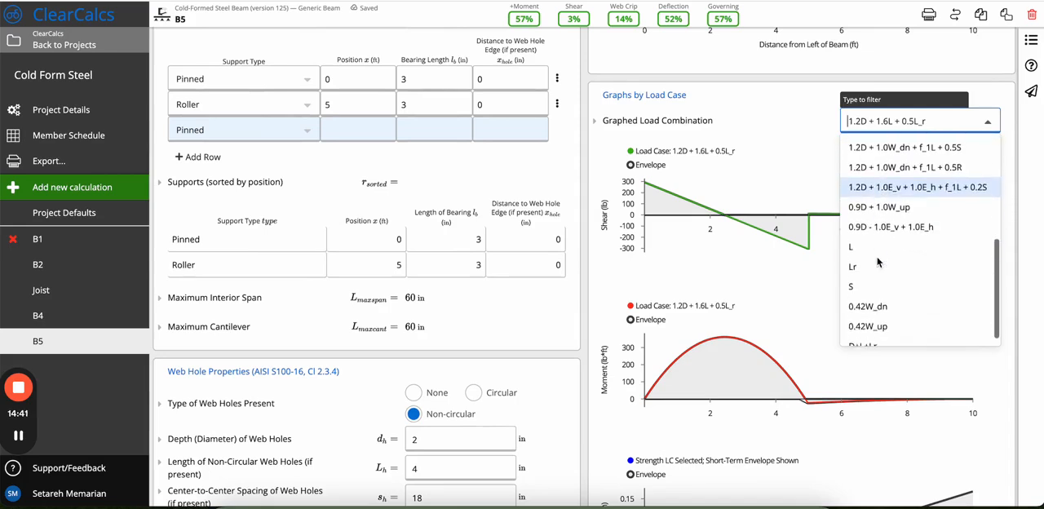
left_click(734, 299)
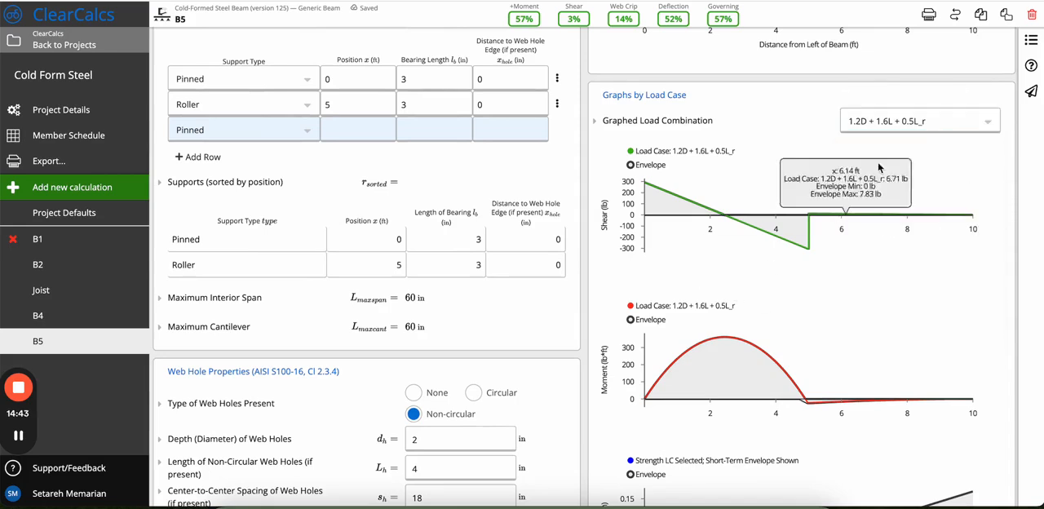
Graph the 1.2D + 1.6L + 0.5S combination, switch to 1.2D + 1.6R + f_1L, and review the beam's load and reaction diagram.
left_click(914, 121)
left_click(841, 208)
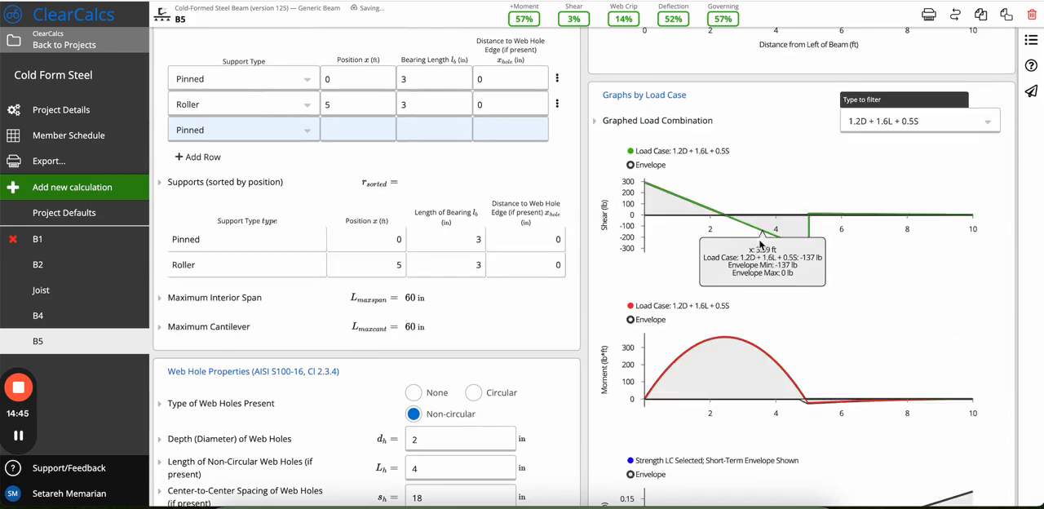
left_click(926, 122)
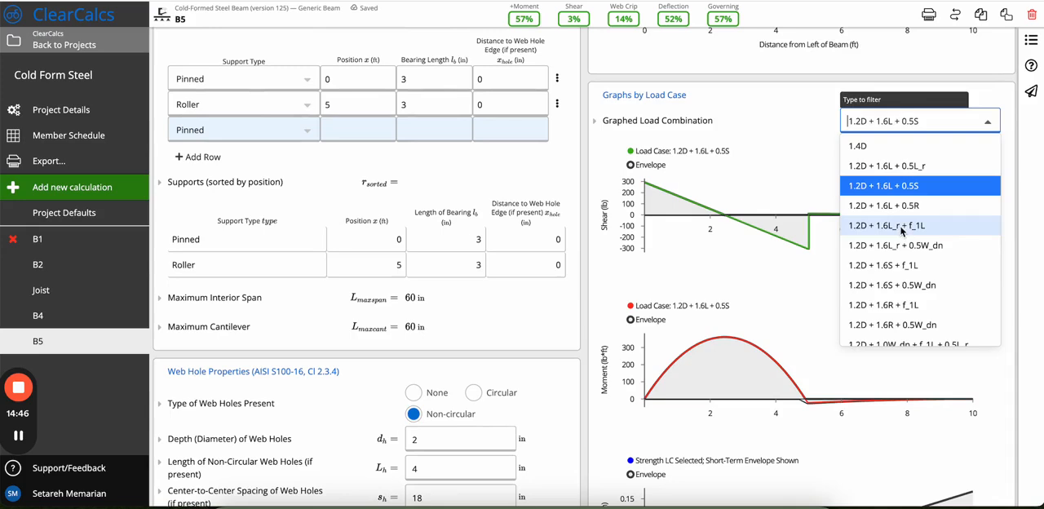
left_click(893, 301)
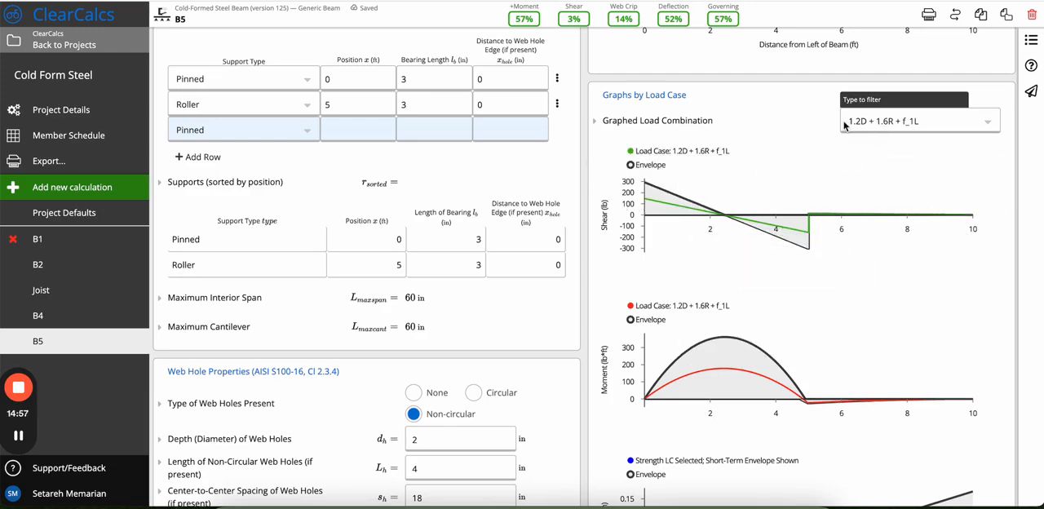
scroll(816, 253, "down", 5)
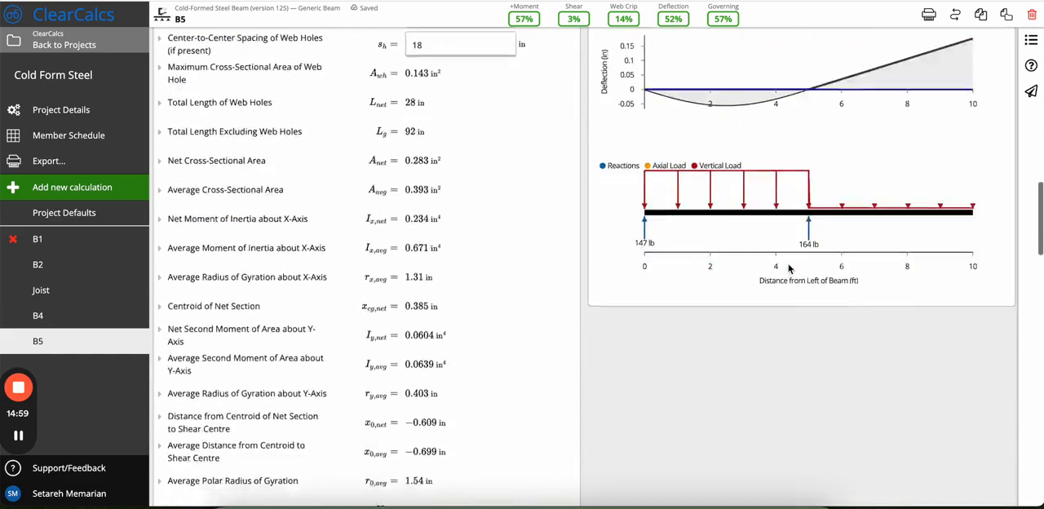
scroll(789, 269, "up", 10)
scroll(790, 270, "up", 1)
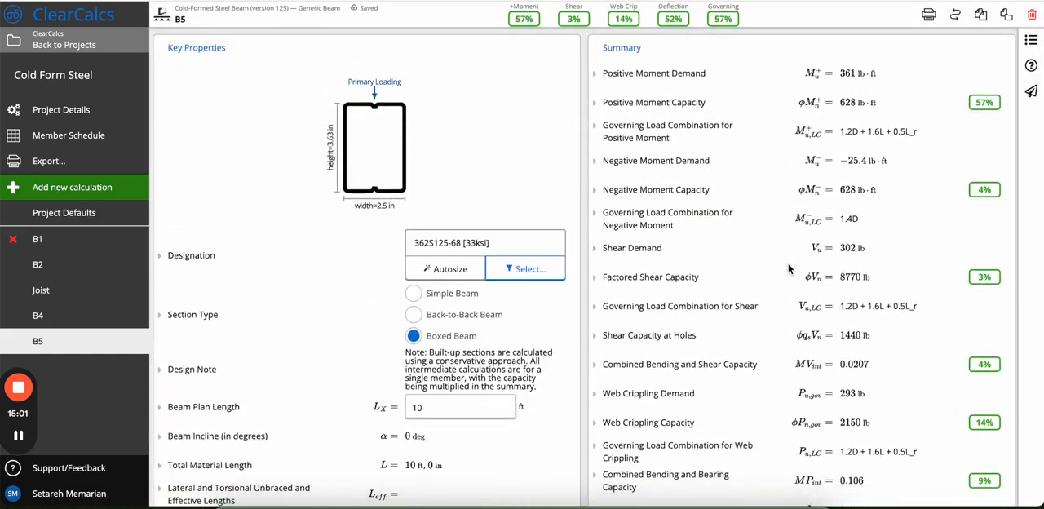